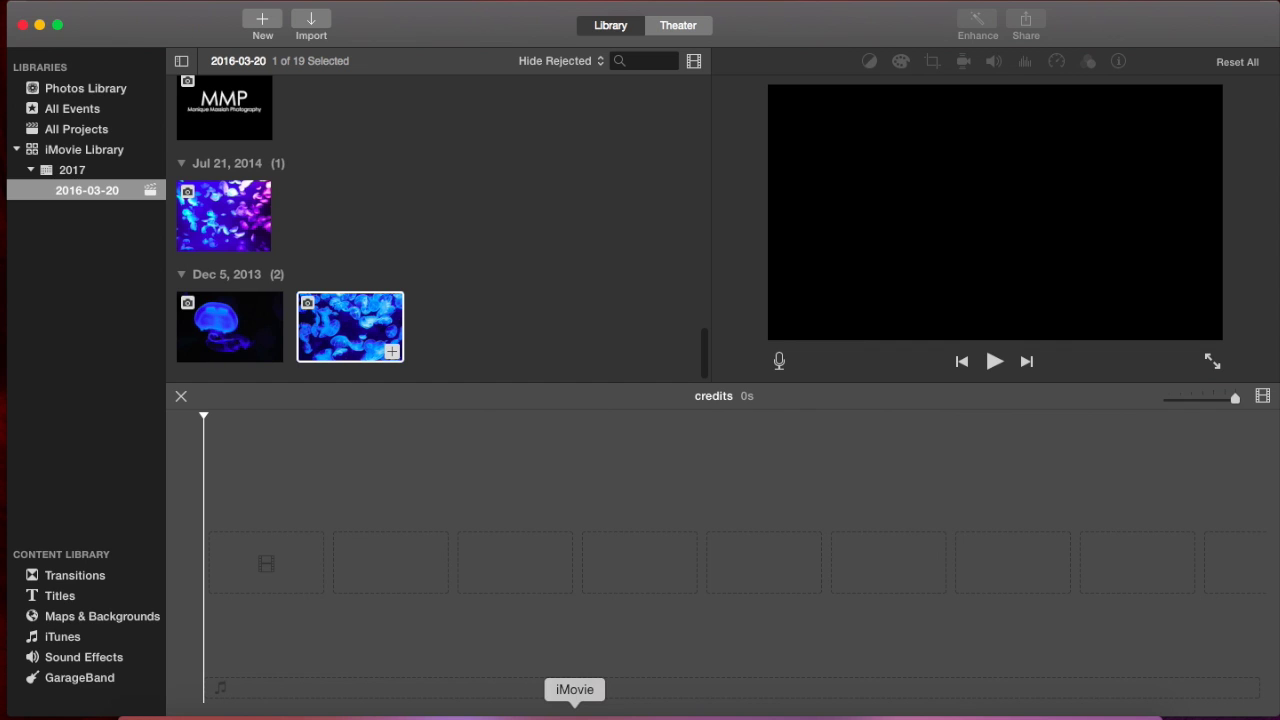
Start a new No Theme movie and name it 'Credit'
{"action": "left_click", "coordinate": [262, 20]}
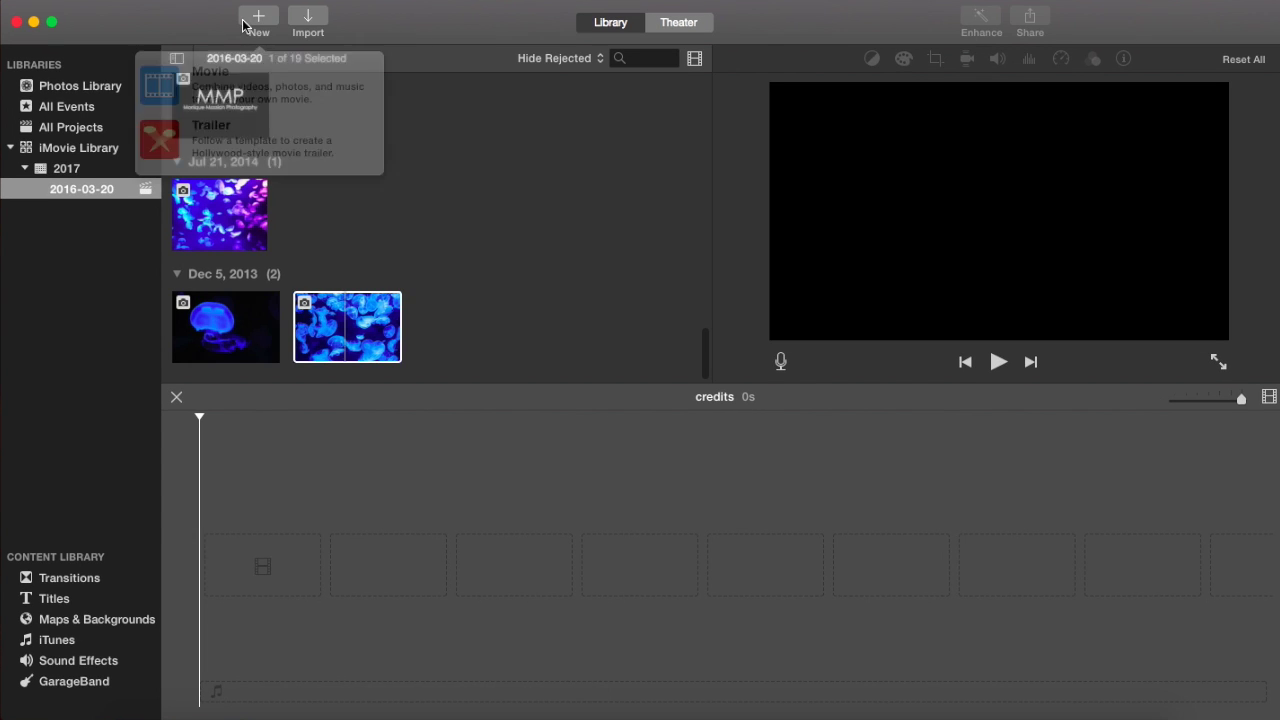
{"action": "left_click", "coordinate": [266, 94]}
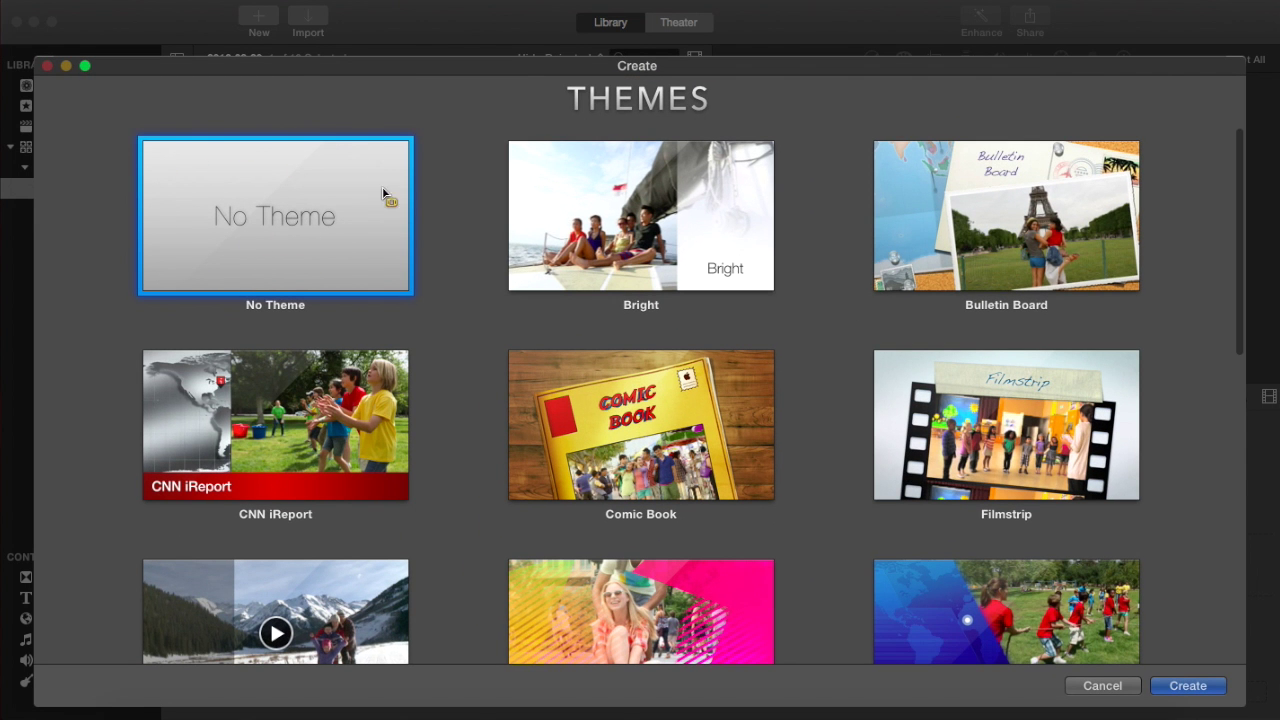
{"action": "left_click", "coordinate": [1186, 686]}
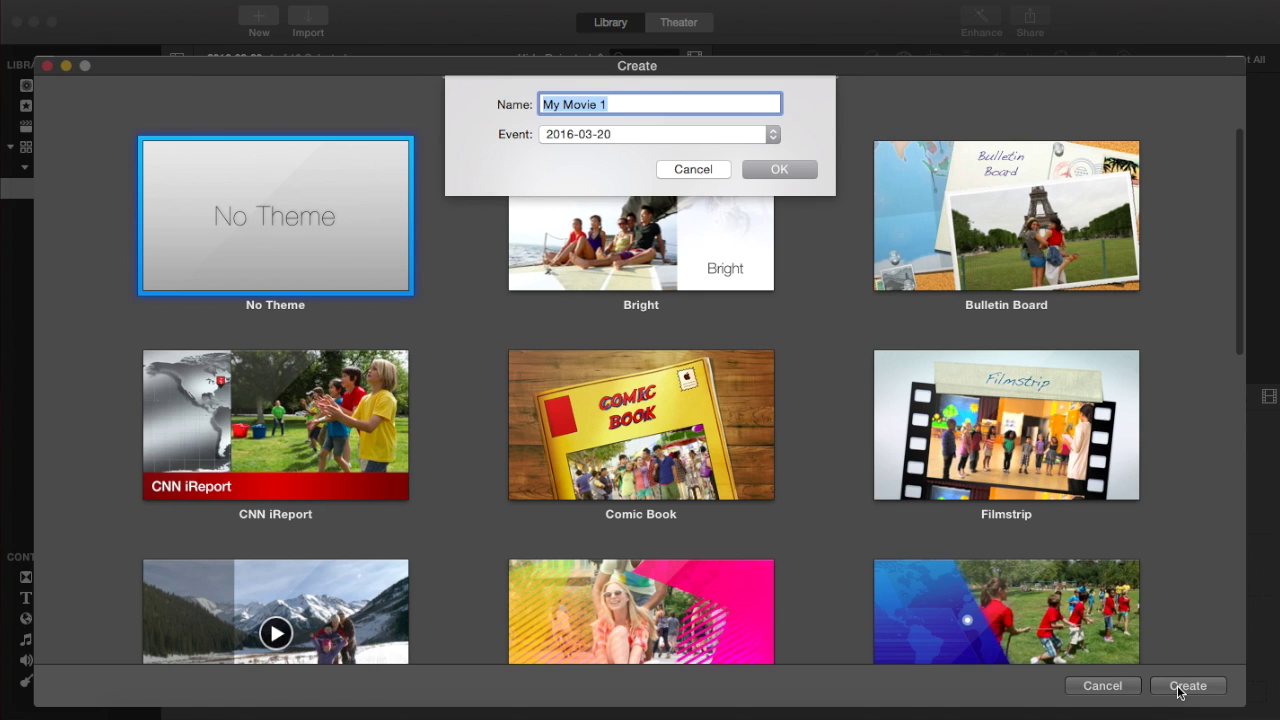
{"action": "type", "text": "Credit"}
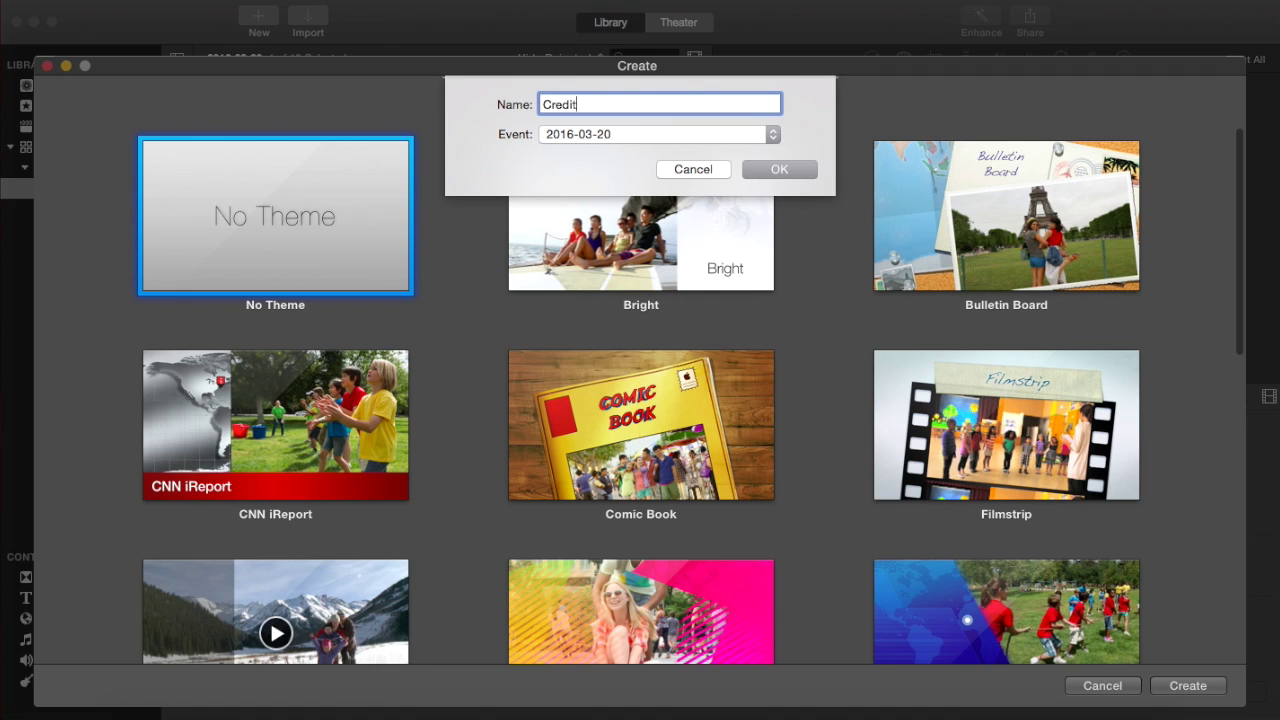
{"action": "left_click", "coordinate": [803, 168]}
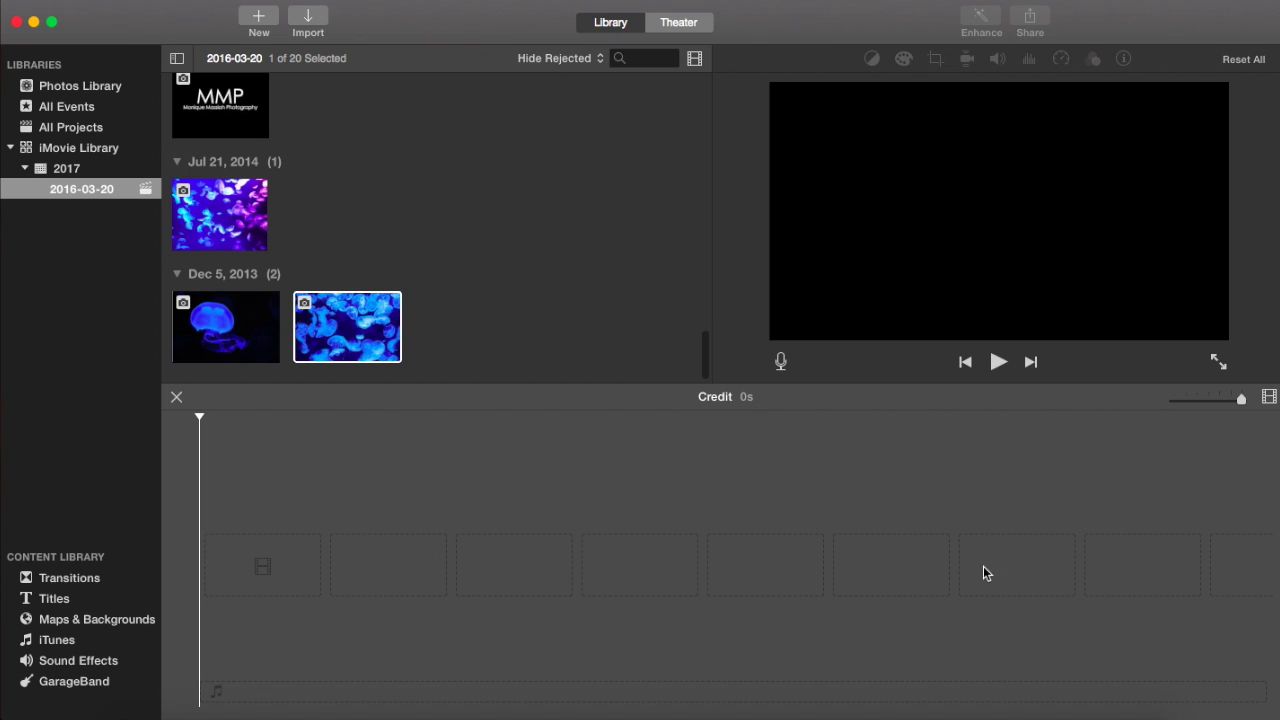
Add the single blue jellyfish photo animal-2883_1920 to the project timeline
{"action": "left_click", "coordinate": [371, 221]}
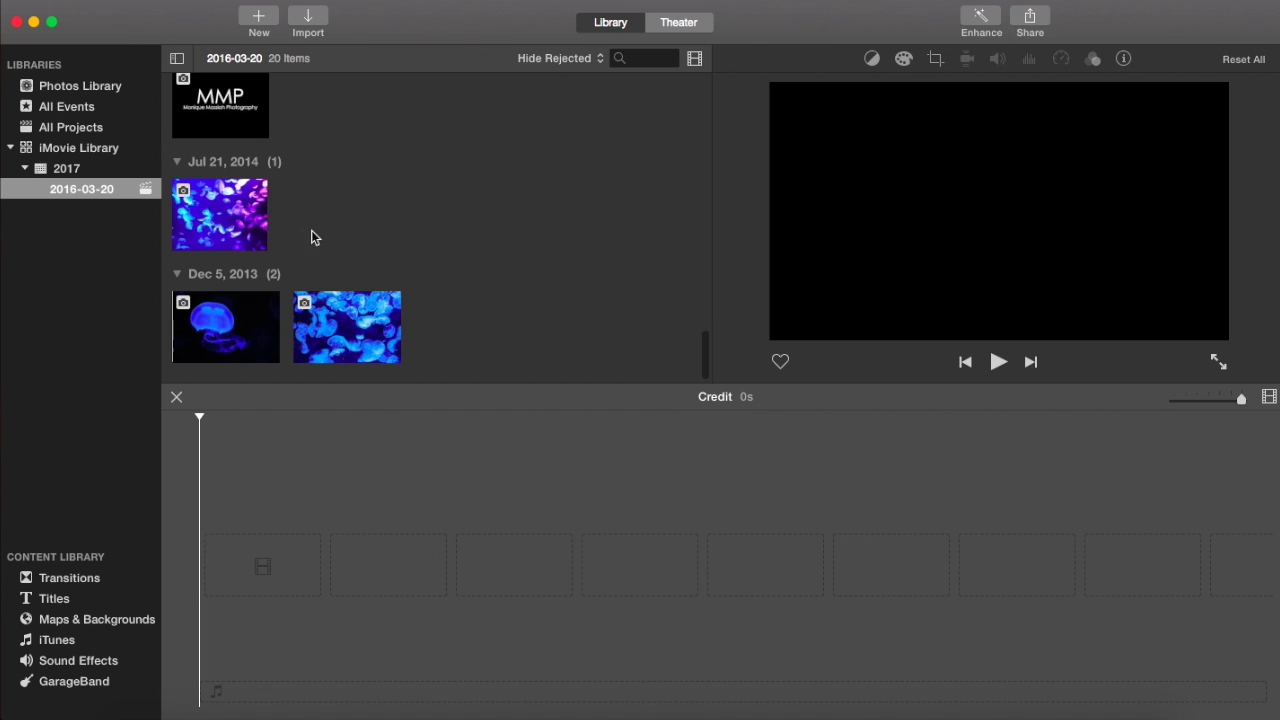
{"action": "left_click", "coordinate": [236, 226]}
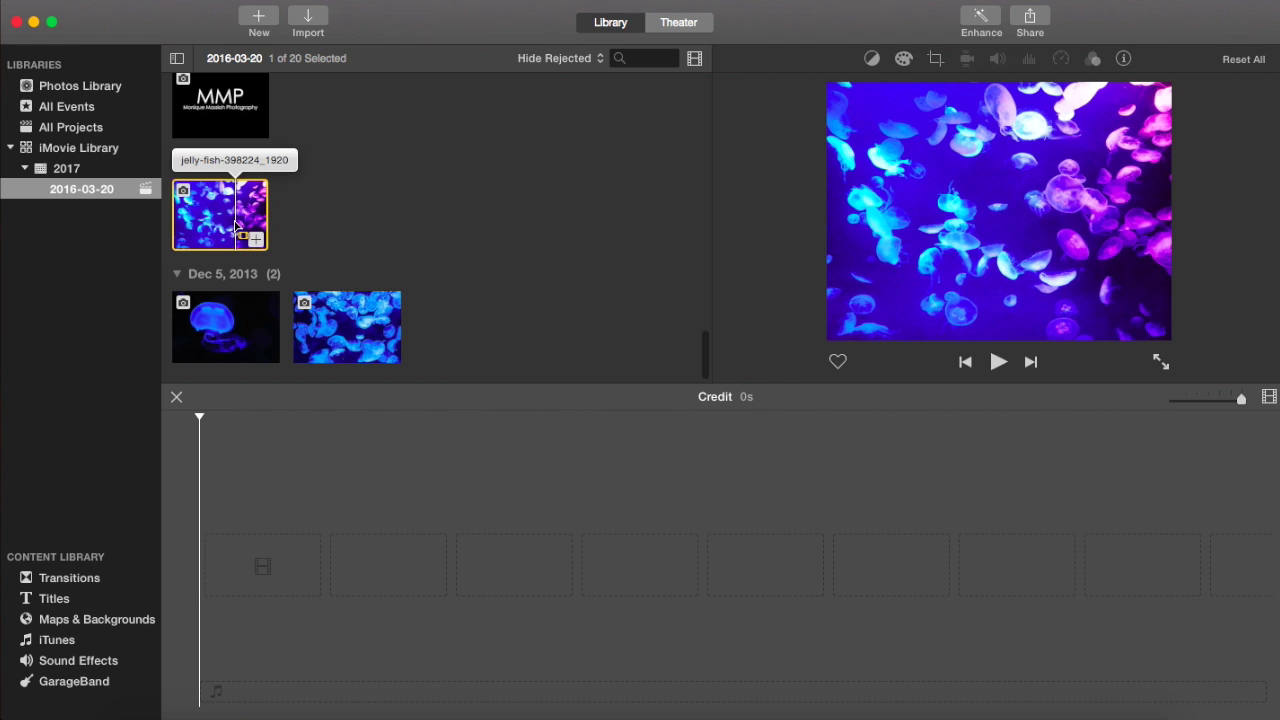
{"action": "left_click", "coordinate": [218, 320]}
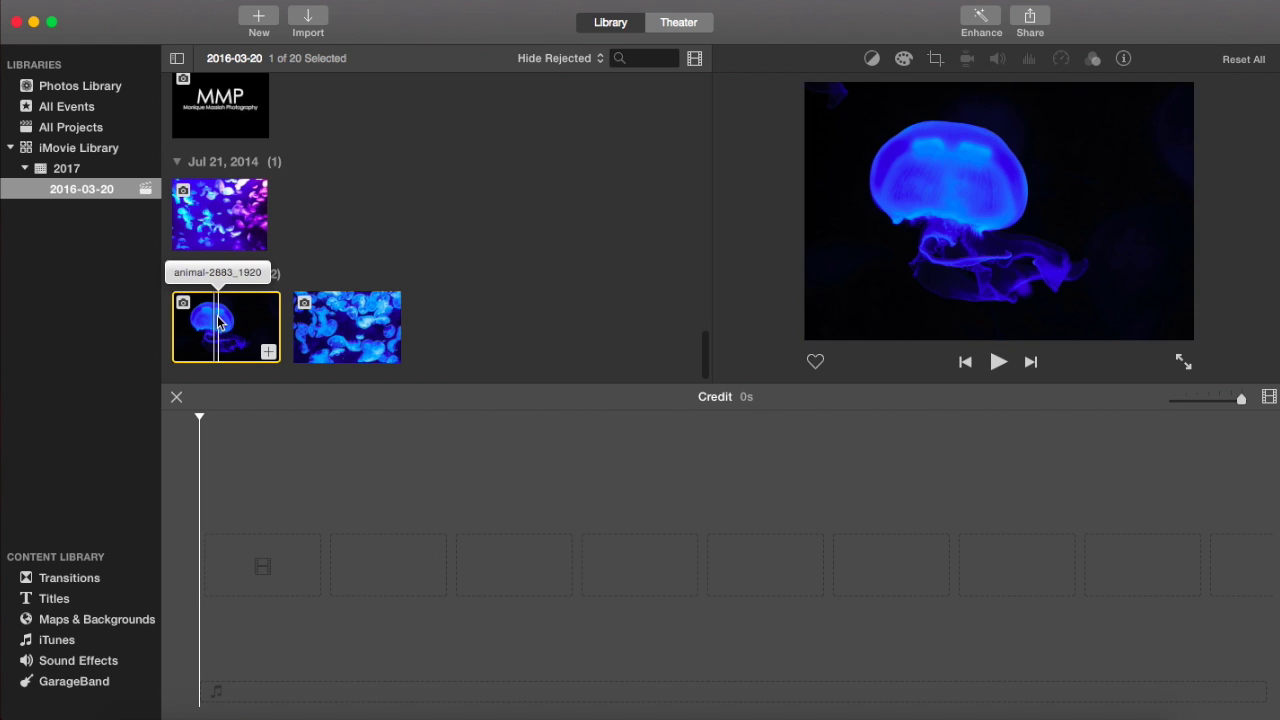
{"action": "left_click", "coordinate": [268, 351]}
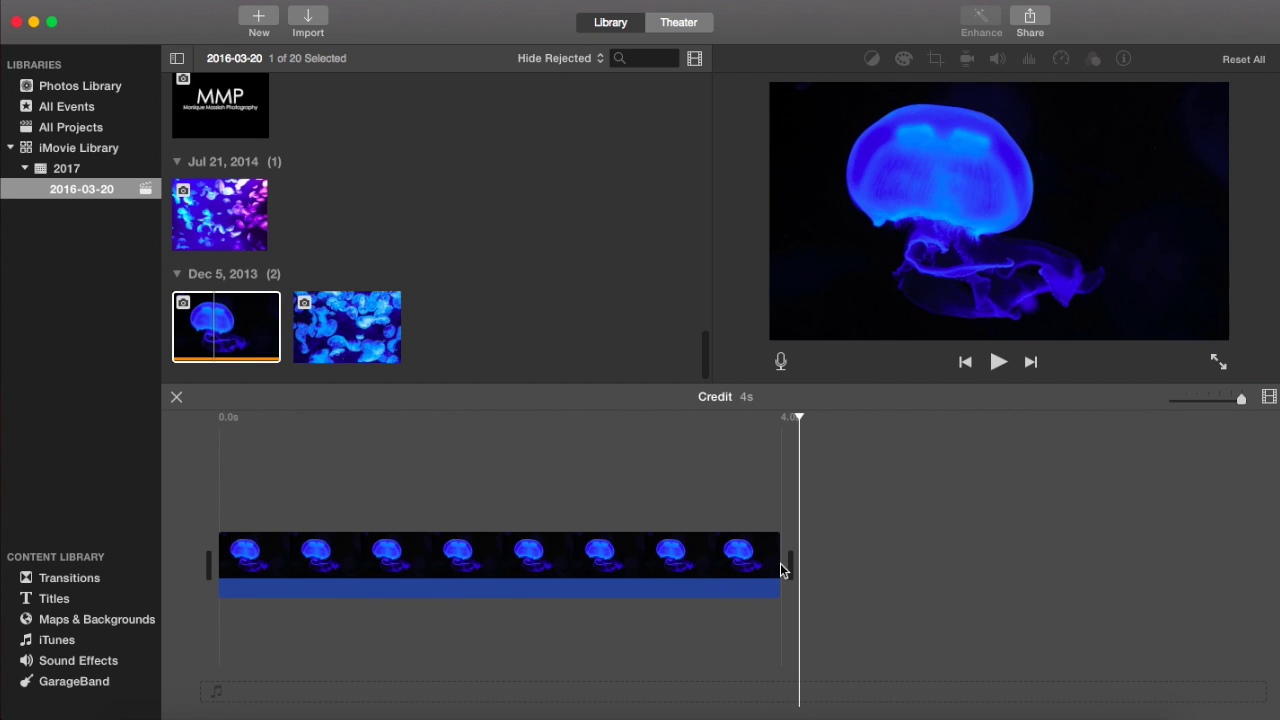
Lengthen the jellyfish clip on the timeline to about 15.2 seconds
{"action": "left_click_drag", "start_coordinate": [780, 568], "coordinate": [686, 571]}
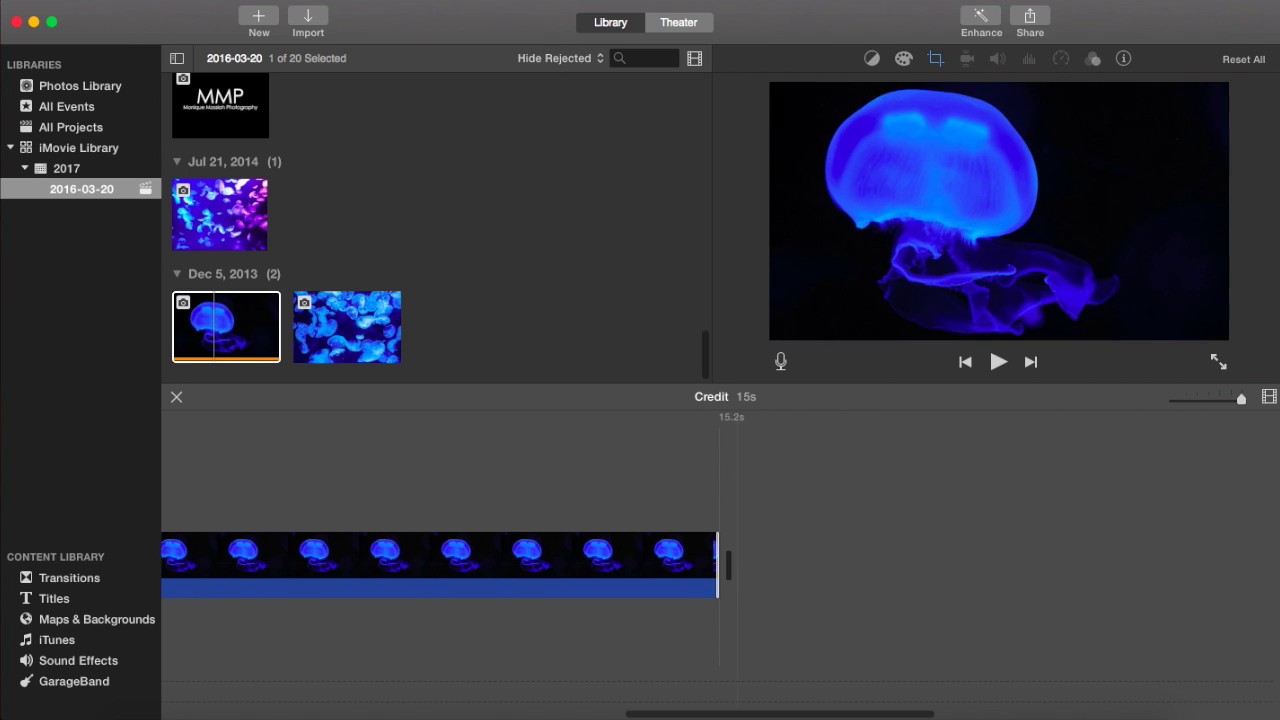
{"action": "left_click_drag", "start_coordinate": [1214, 405], "coordinate": [1197, 403]}
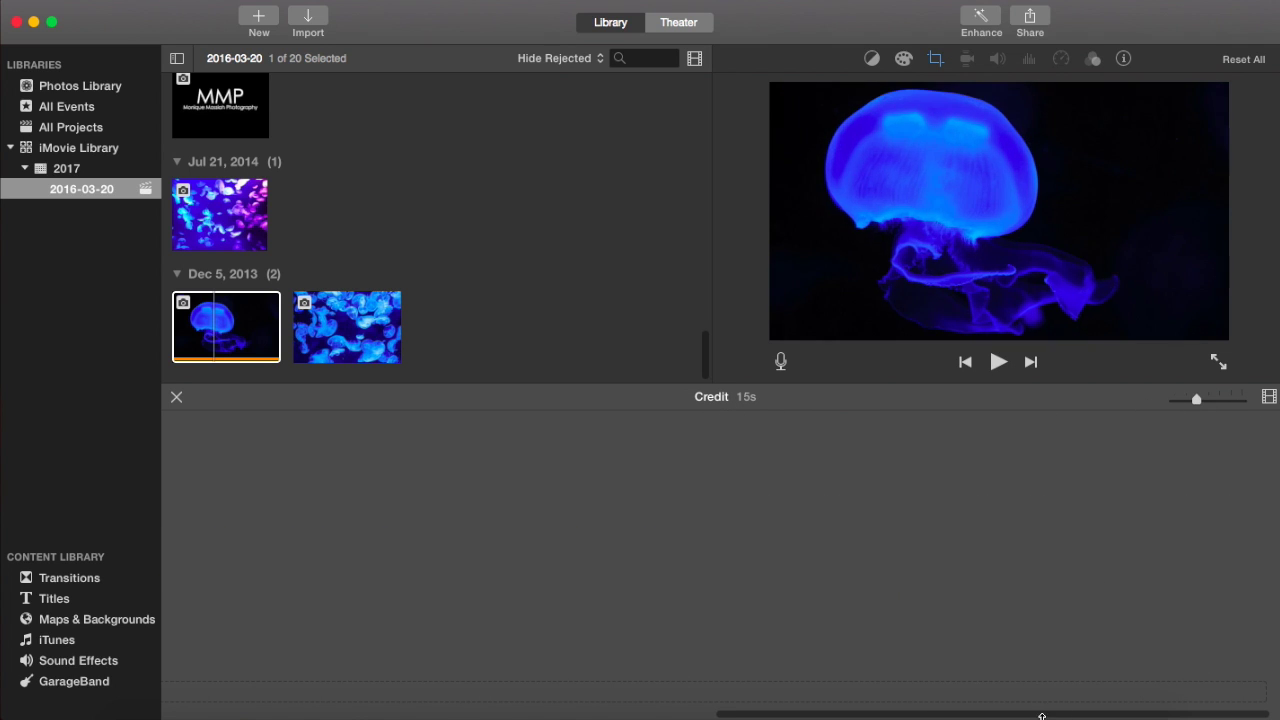
{"action": "left_click_drag", "start_coordinate": [1234, 717], "coordinate": [600, 697]}
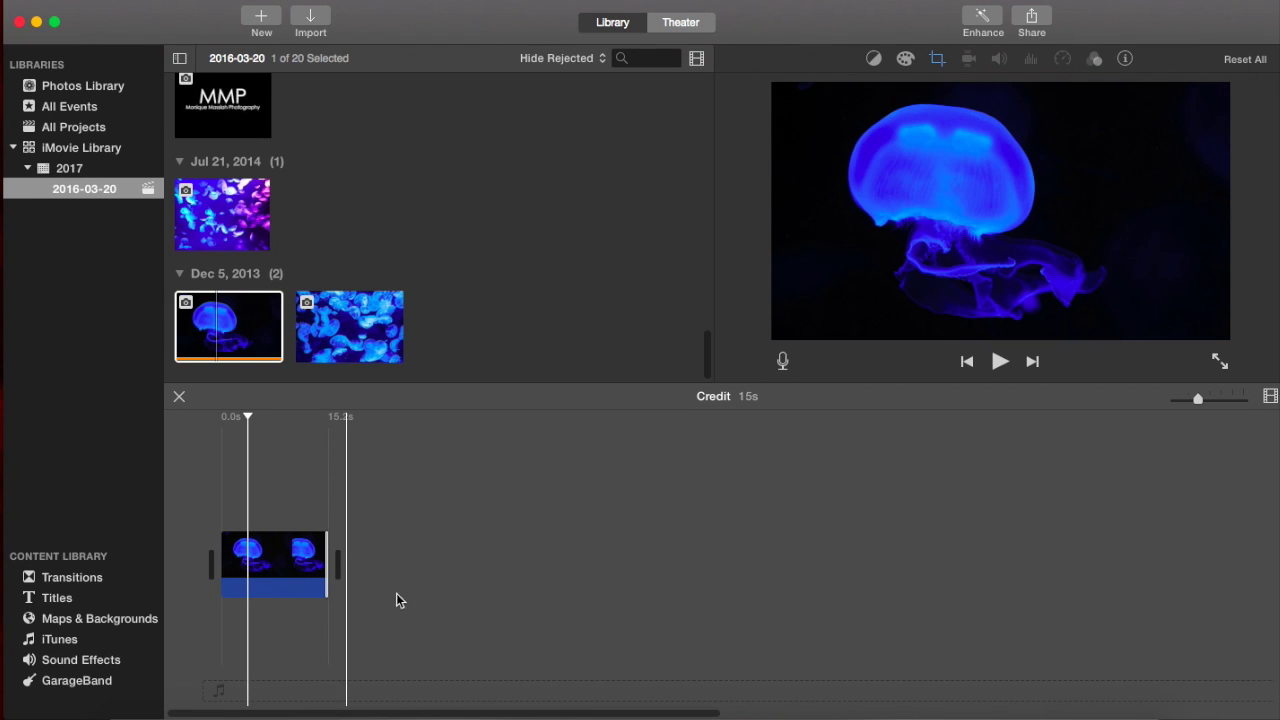
{"action": "left_click", "coordinate": [1221, 402]}
{"action": "left_click_drag", "start_coordinate": [702, 716], "coordinate": [595, 716]}
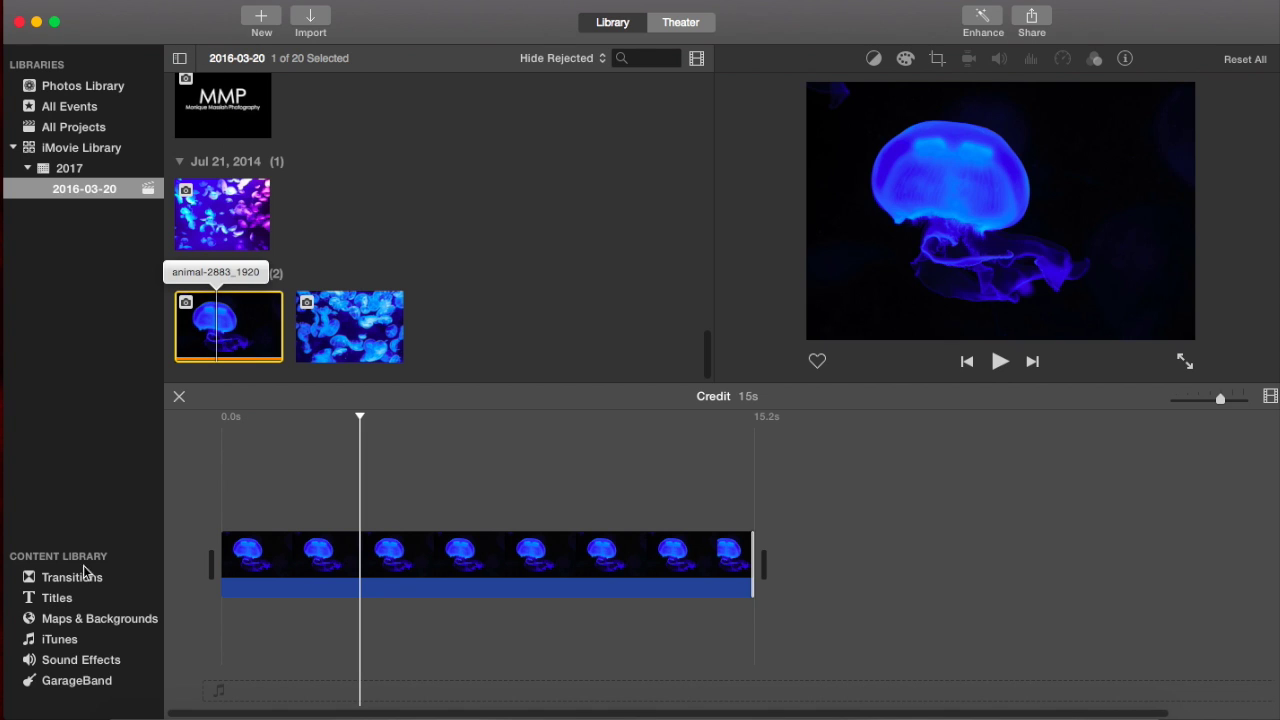
Show the Titles browser and look at the Far Far Away title
{"action": "left_click", "coordinate": [57, 600]}
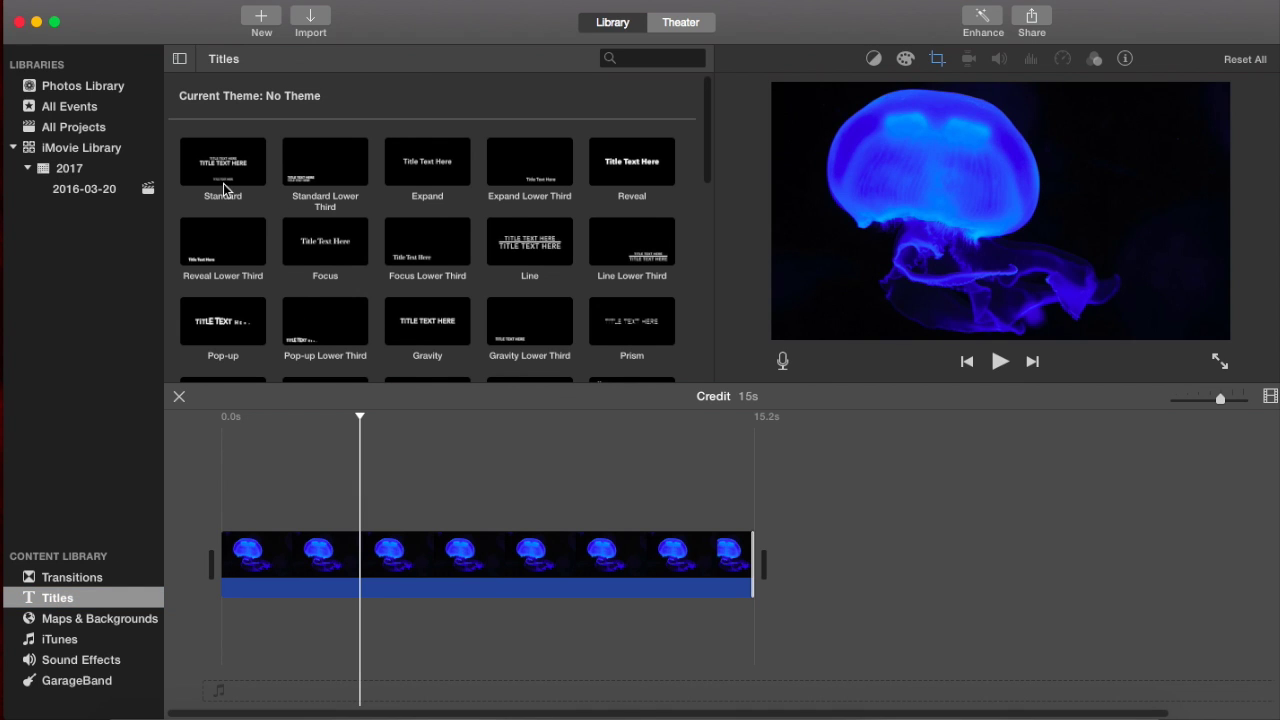
{"action": "scroll", "coordinate": [226, 190], "scroll_direction": "down", "scroll_amount": 1}
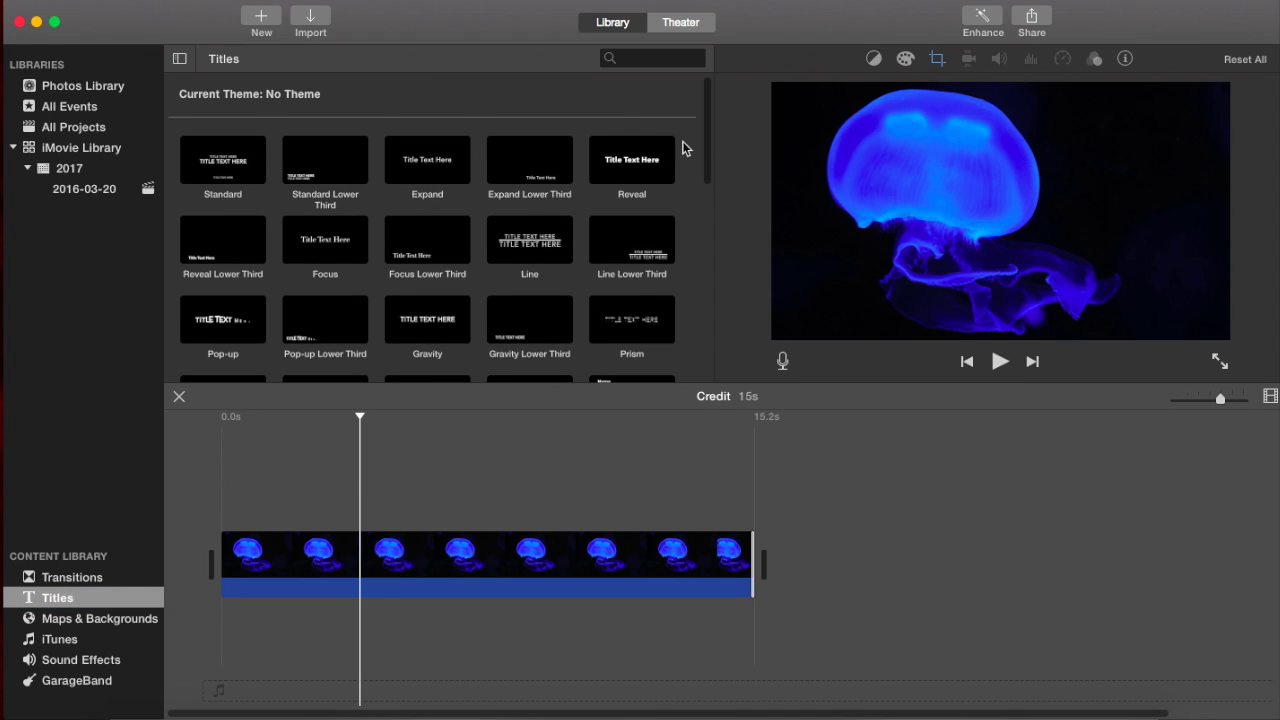
{"action": "scroll", "coordinate": [710, 145], "scroll_direction": "down", "scroll_amount": 5}
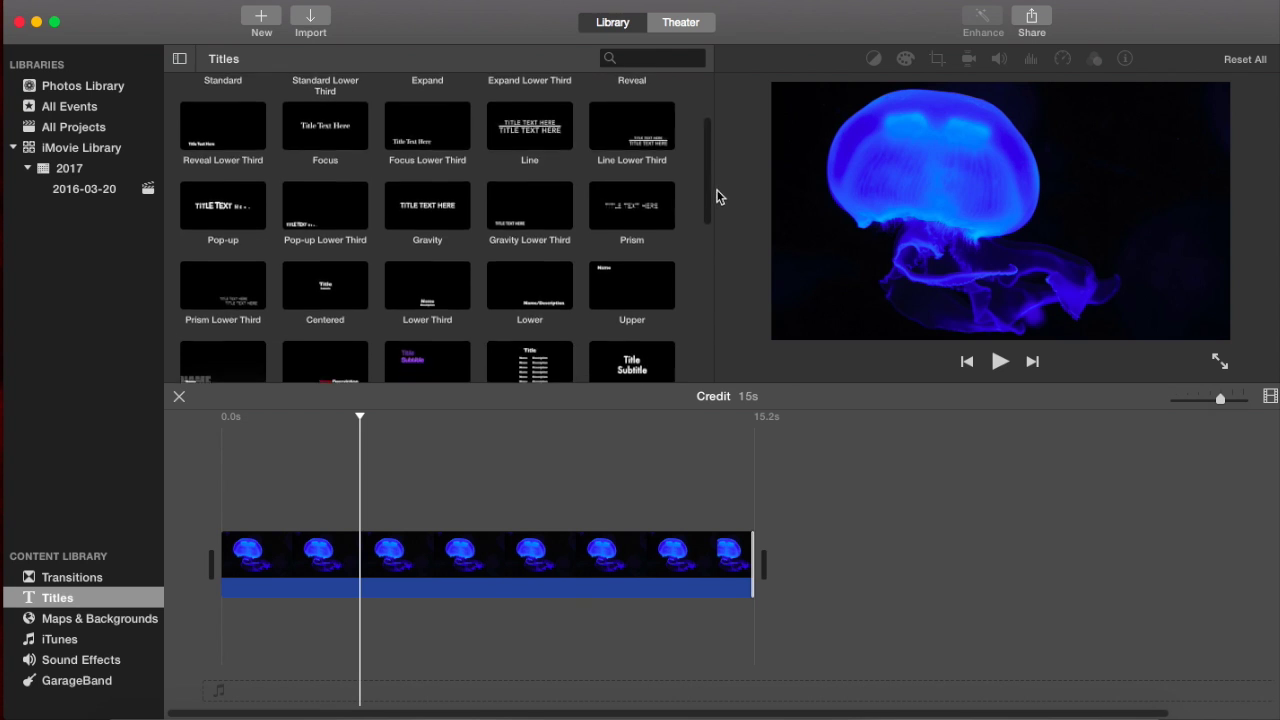
{"action": "left_click_drag", "start_coordinate": [716, 189], "coordinate": [725, 355]}
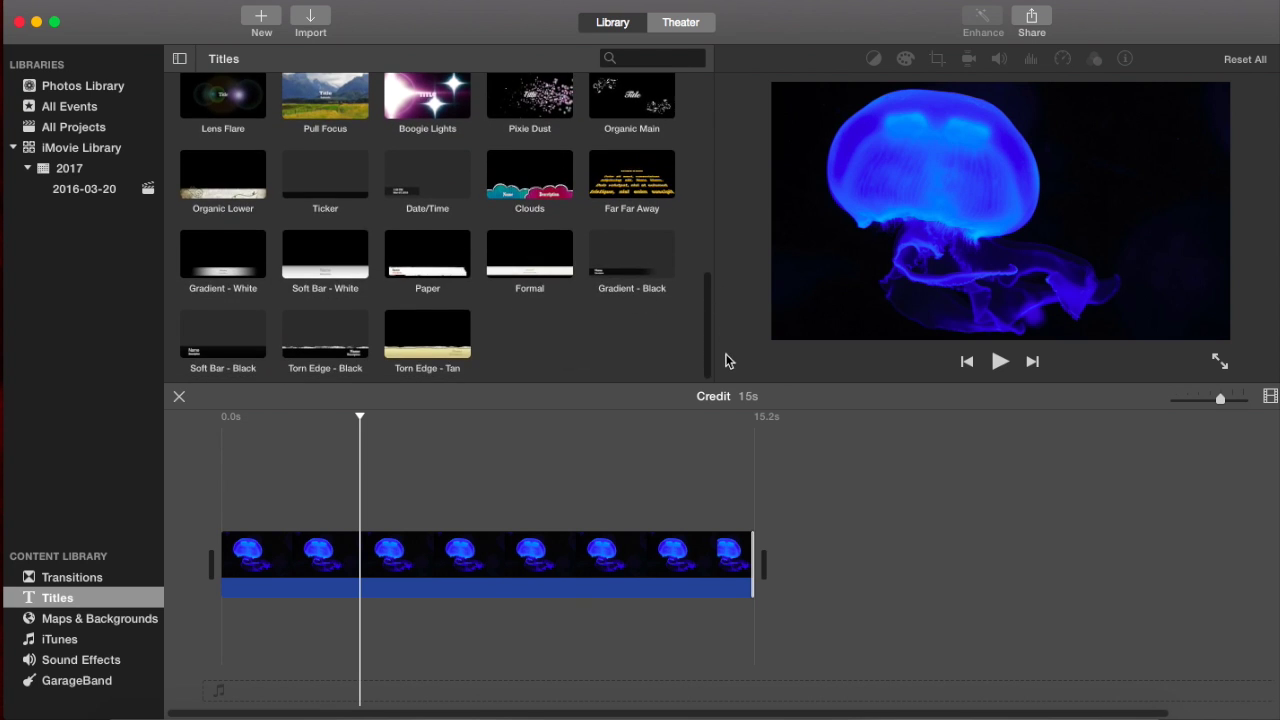
{"action": "left_click", "coordinate": [631, 190]}
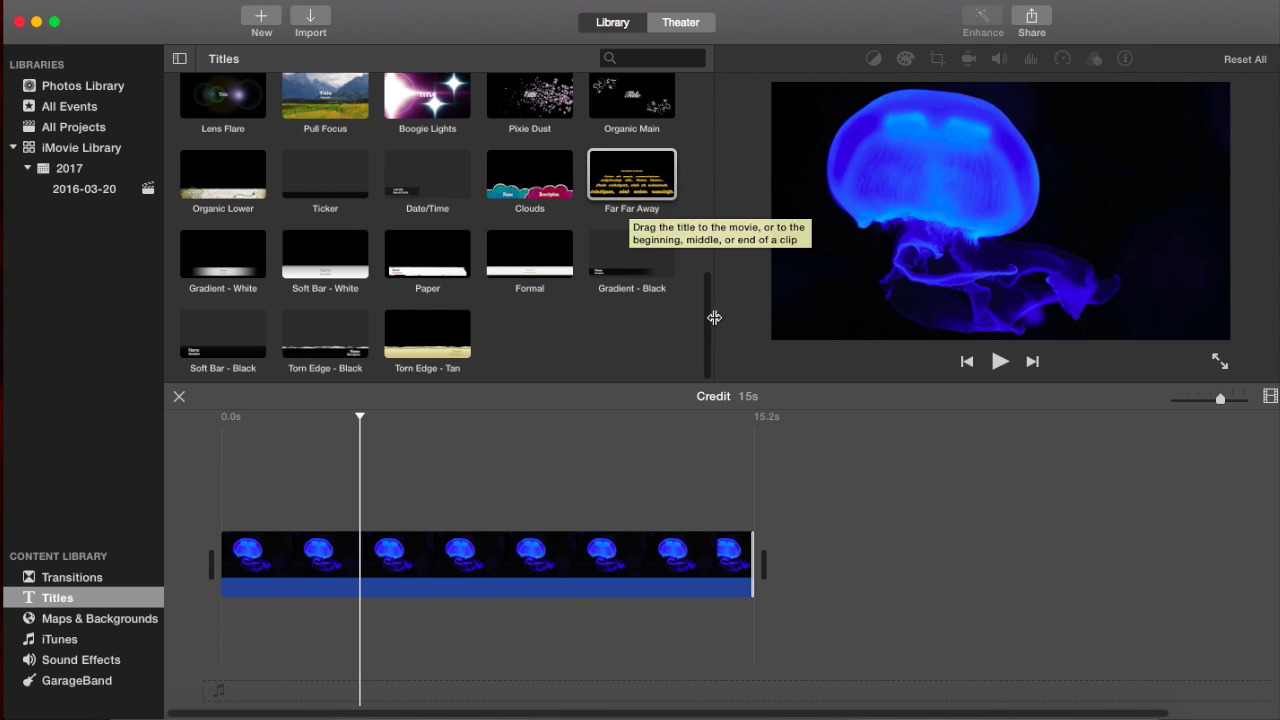
Select the Scrolling Credits title and play its preview
{"action": "left_click_drag", "start_coordinate": [708, 314], "coordinate": [734, 231]}
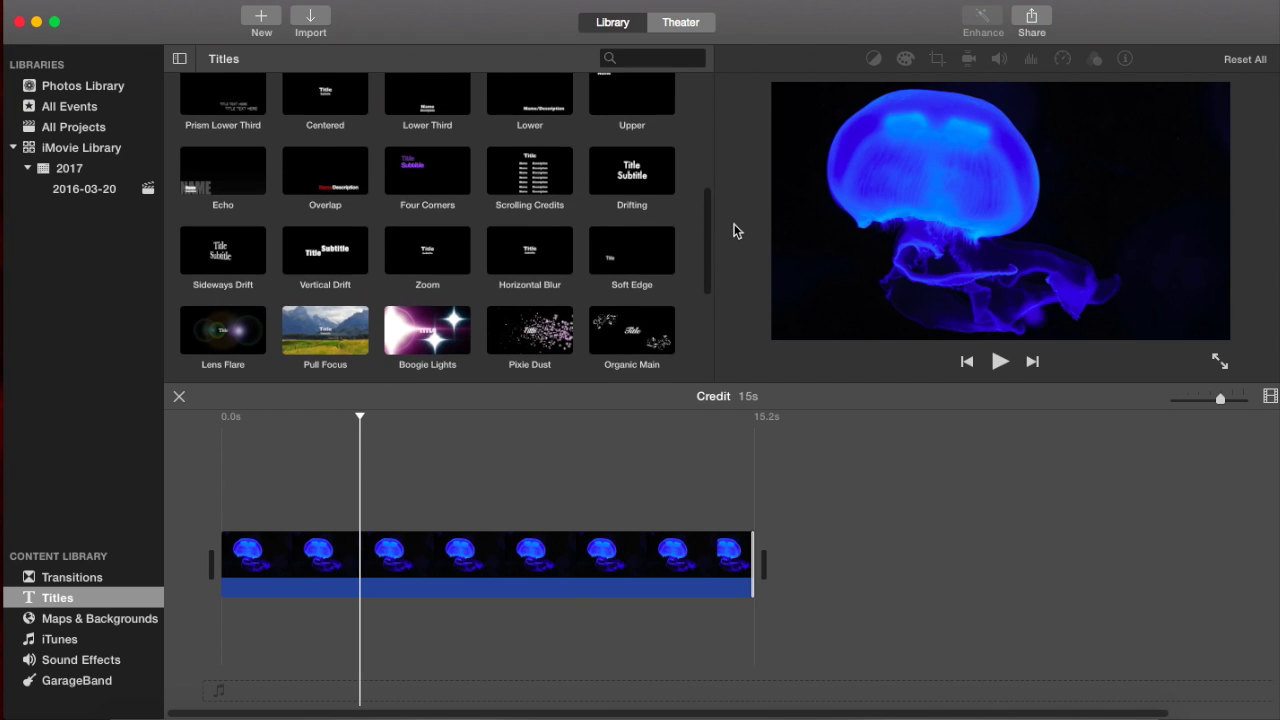
{"action": "left_click", "coordinate": [545, 183]}
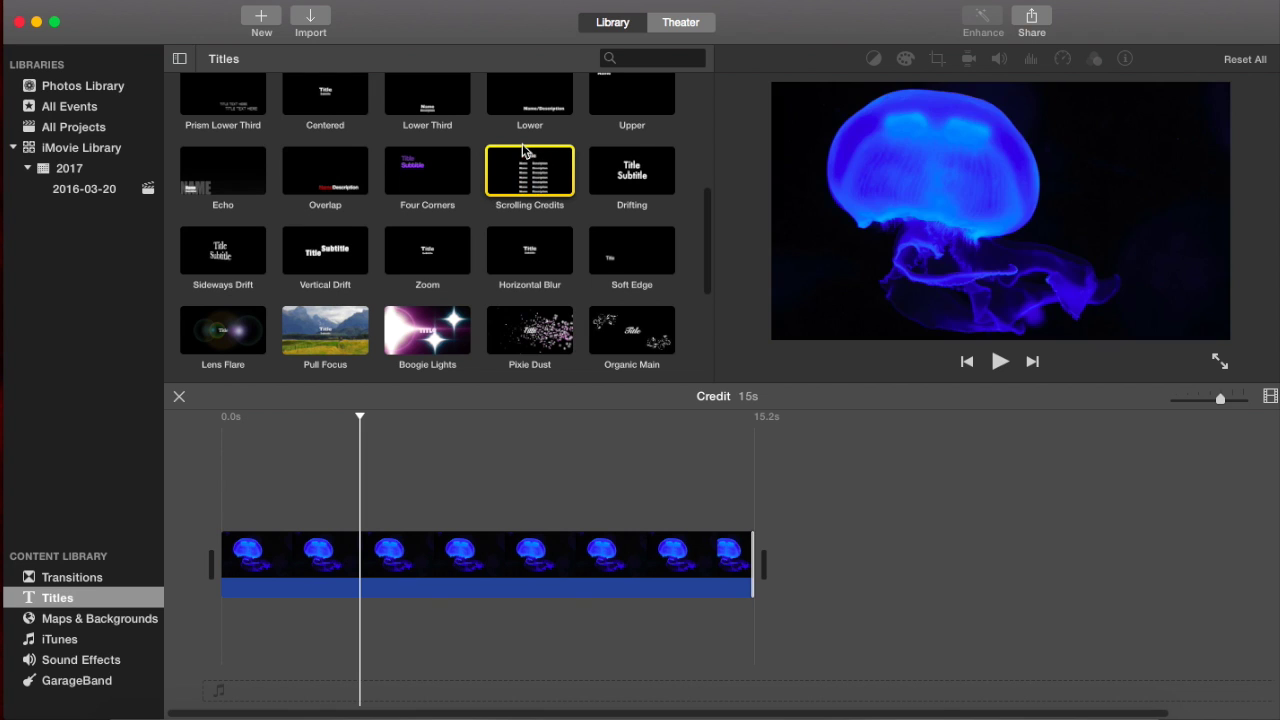
{"action": "key", "text": "space"}
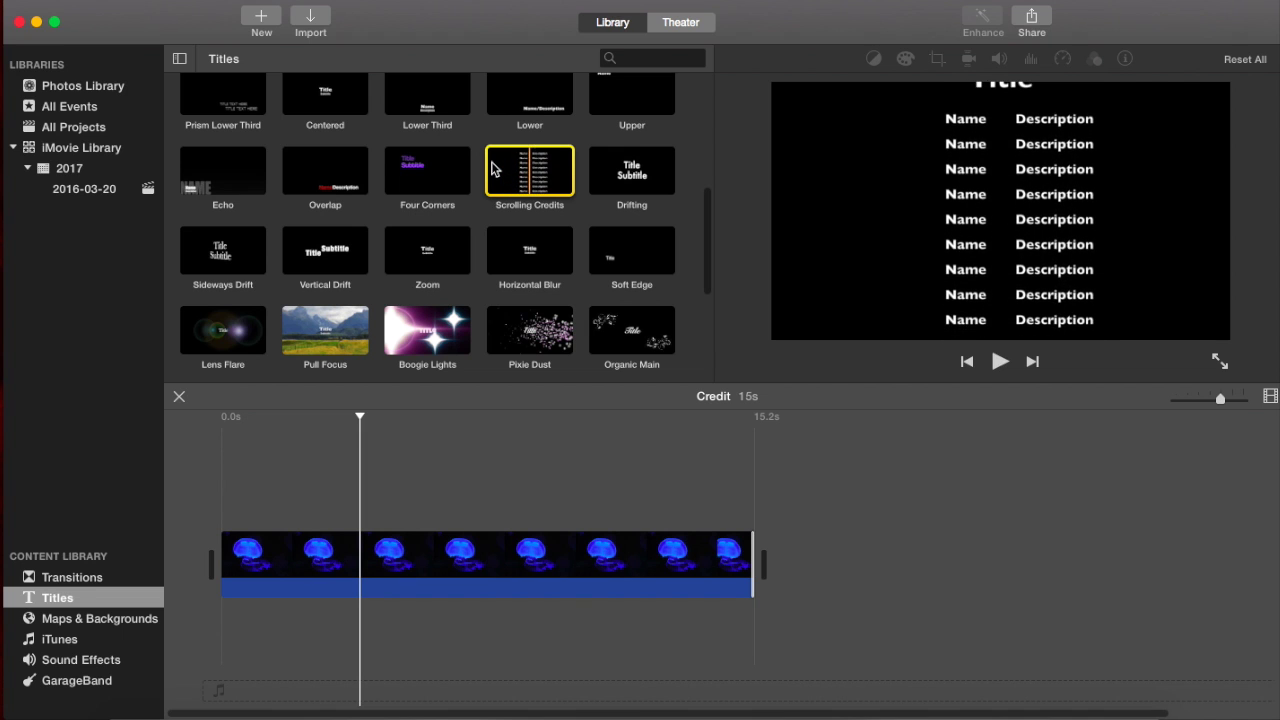
Place Scrolling Credits above the jellyfish clip, extend it to 15.2s, and play it back
{"action": "left_click_drag", "start_coordinate": [491, 169], "coordinate": [222, 492]}
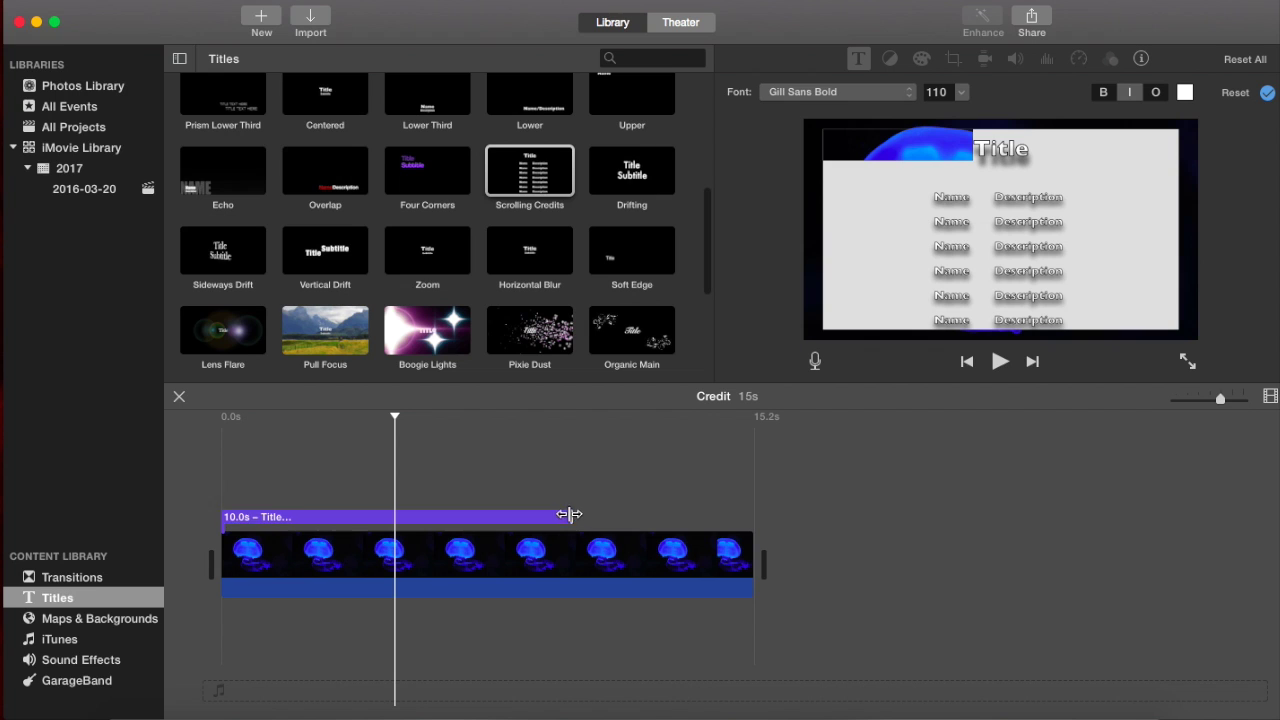
{"action": "left_click_drag", "start_coordinate": [569, 516], "coordinate": [758, 520]}
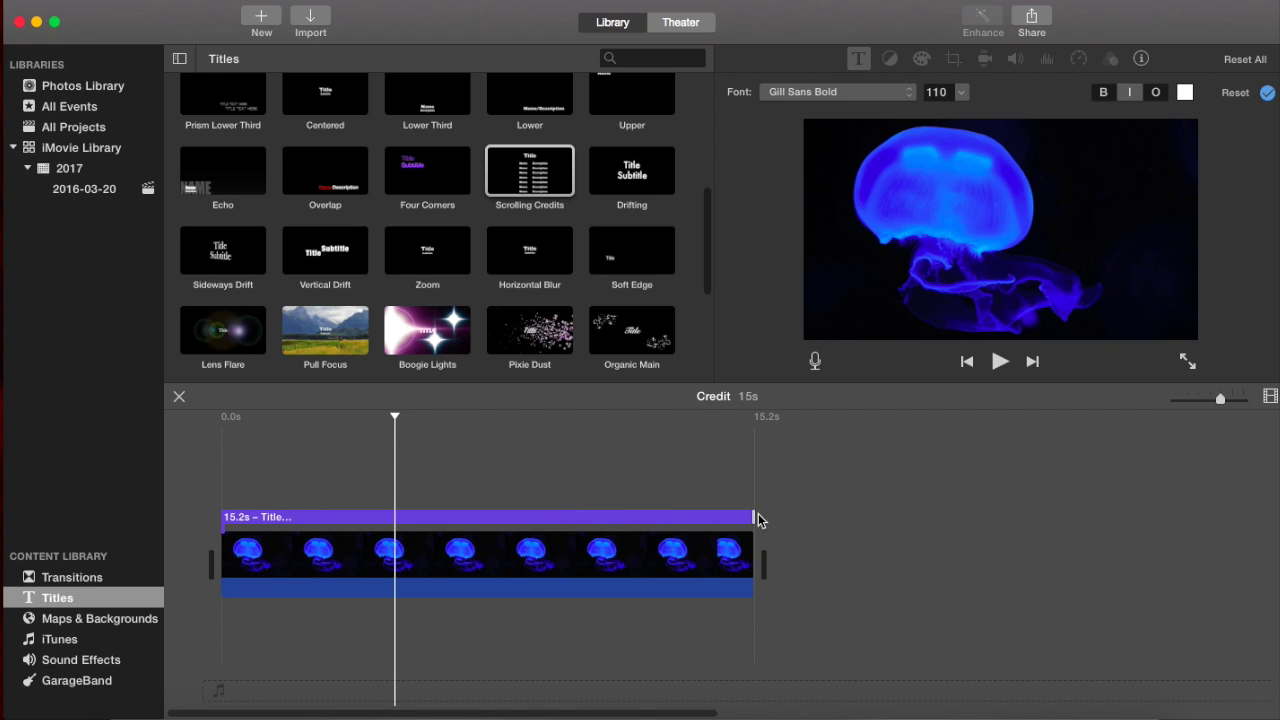
{"action": "left_click", "coordinate": [177, 472]}
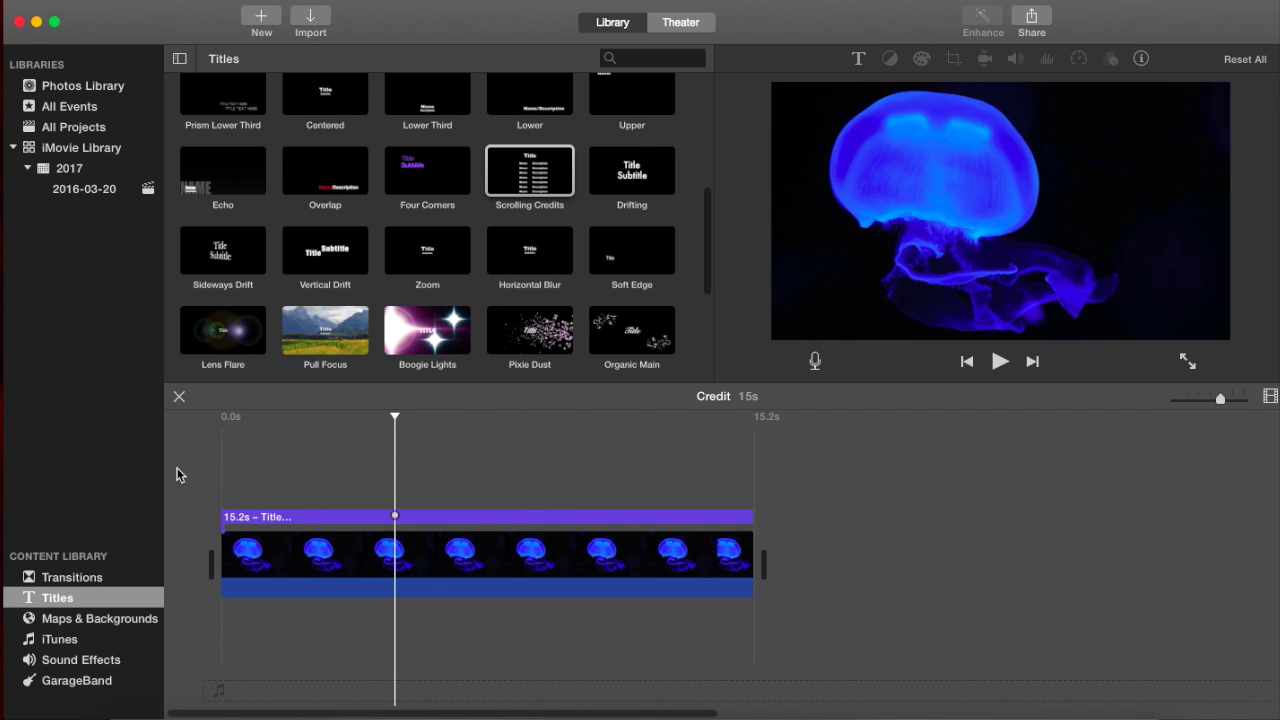
{"action": "key", "text": "space"}
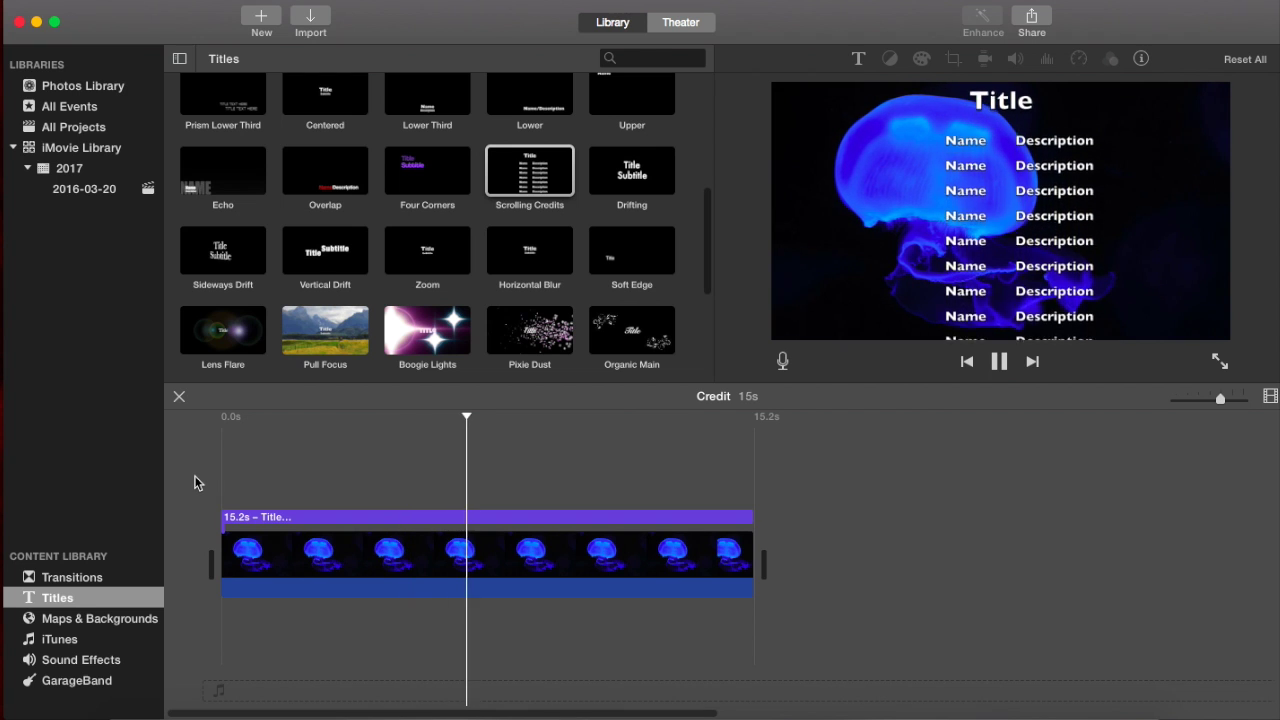
{"action": "key", "text": "space"}
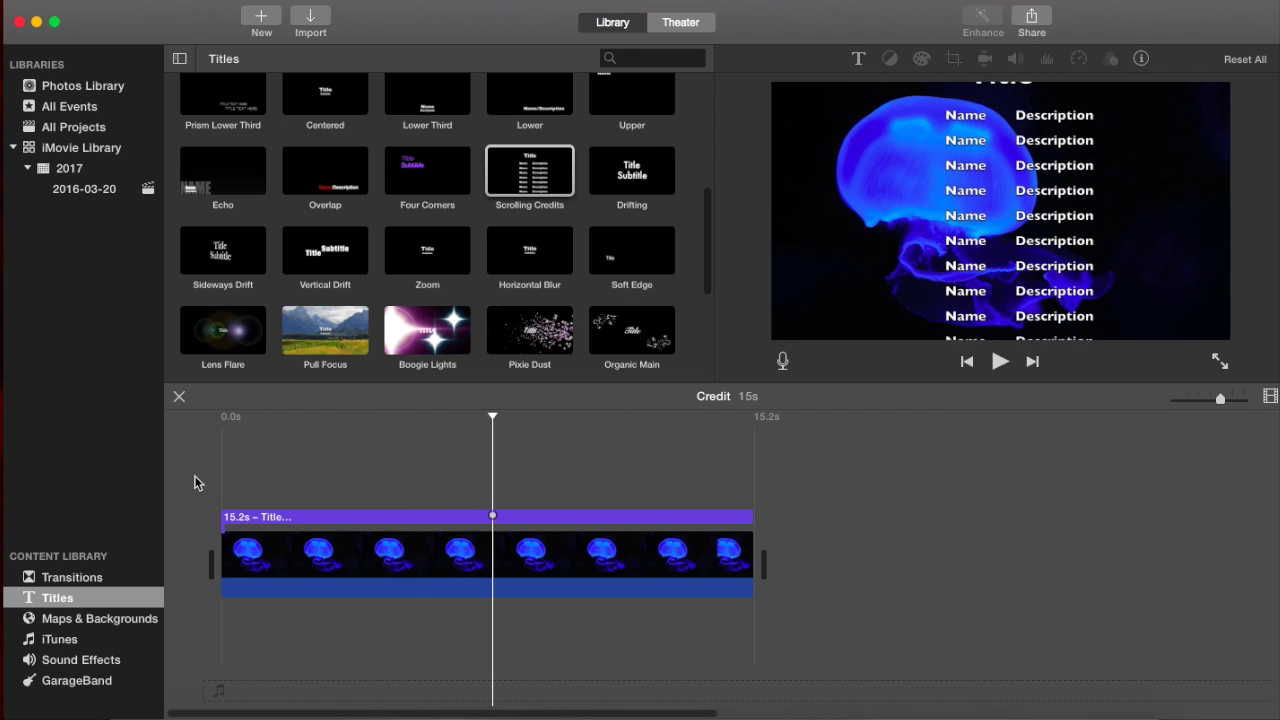
{"action": "left_click", "coordinate": [281, 519]}
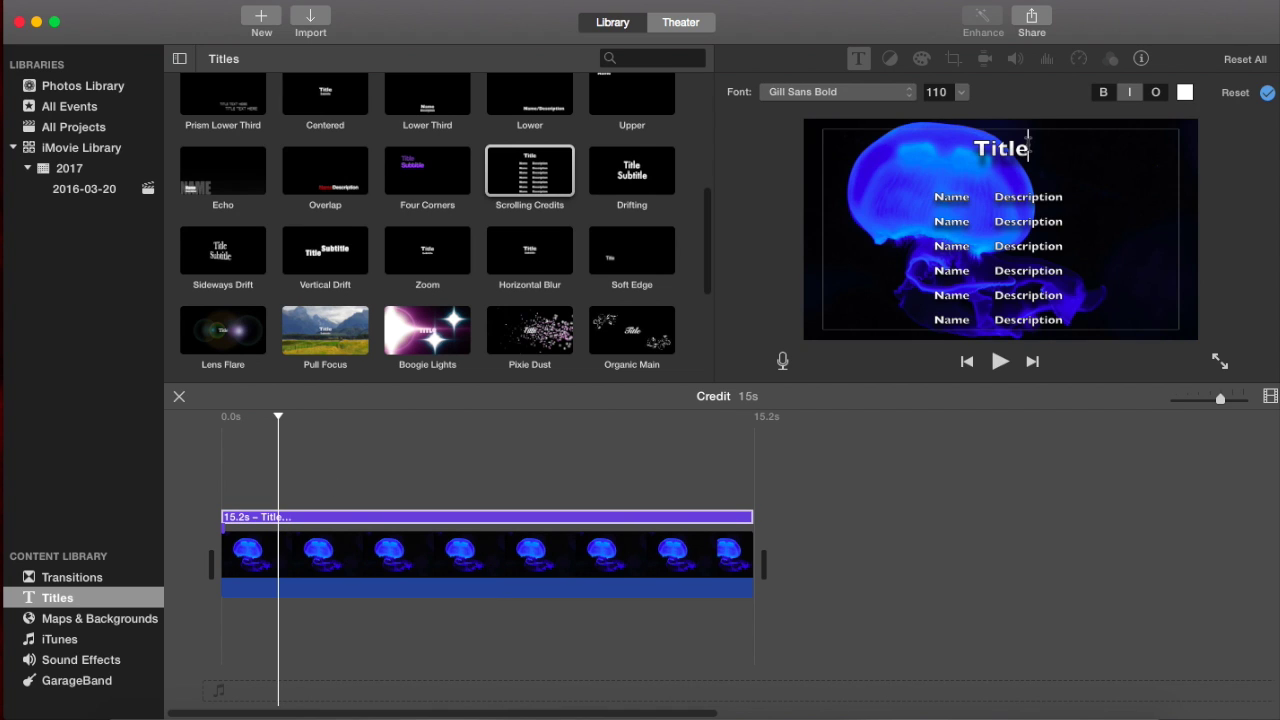
Change the credits heading to 'My Movie' and the first line to the director's name with role 'Director'
{"action": "left_click_drag", "start_coordinate": [1027, 134], "coordinate": [962, 155]}
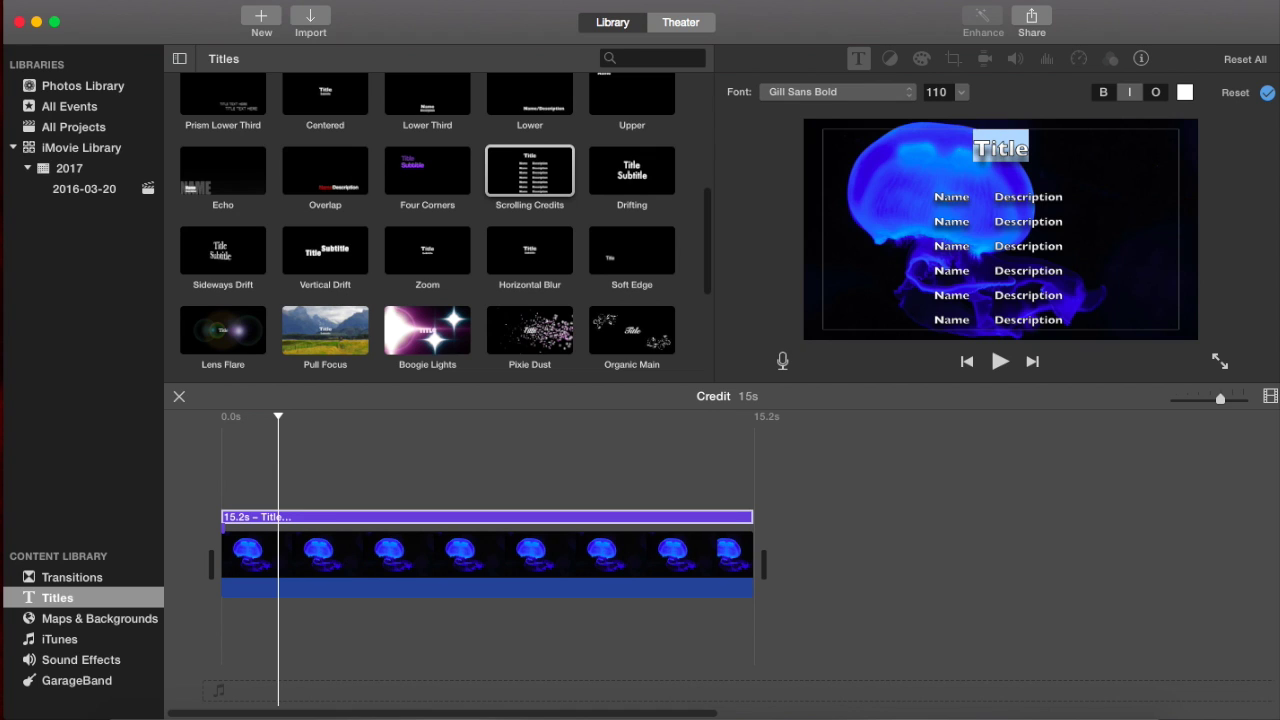
{"action": "type", "text": "My Movie"}
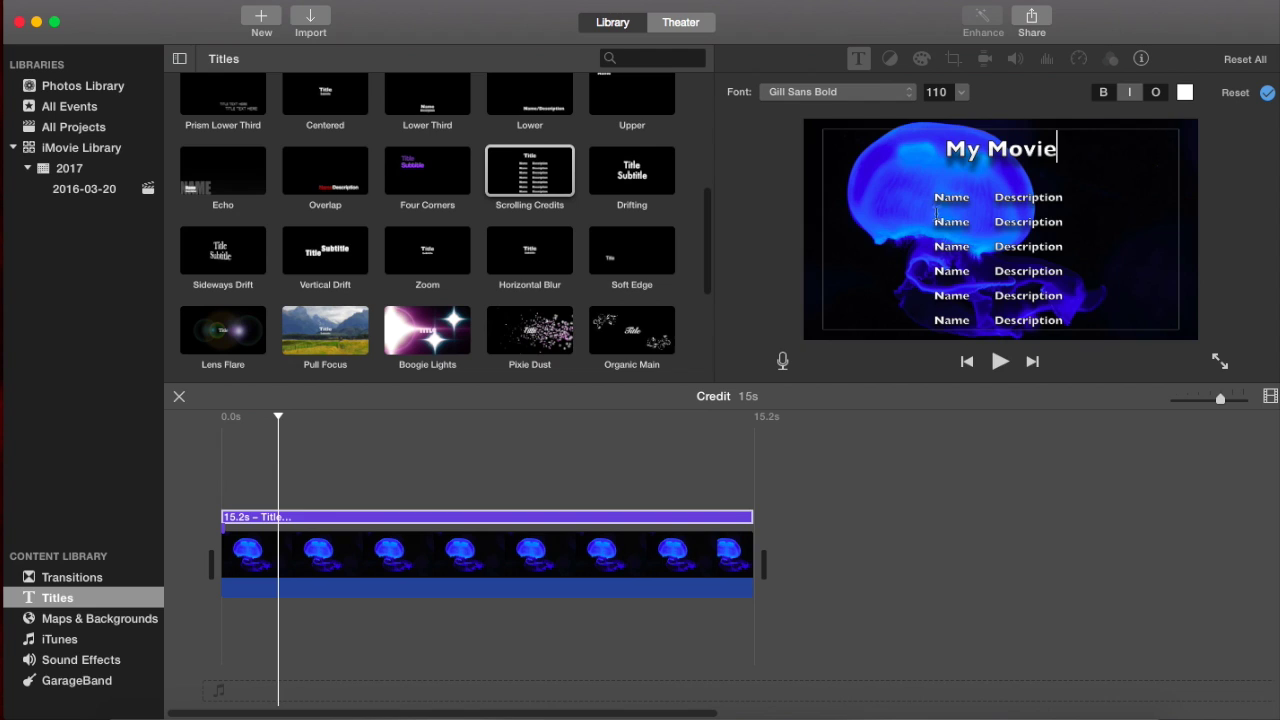
{"action": "left_click_drag", "start_coordinate": [970, 198], "coordinate": [924, 212]}
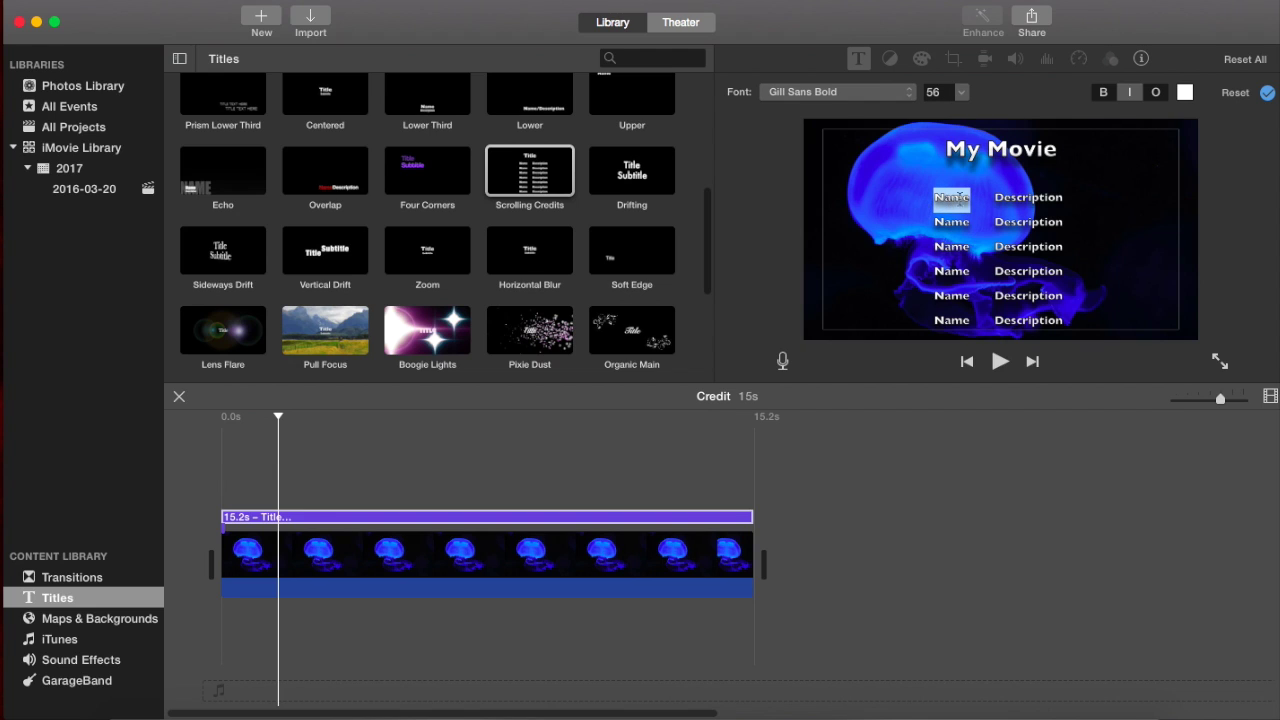
{"action": "type", "text": "Mon"}
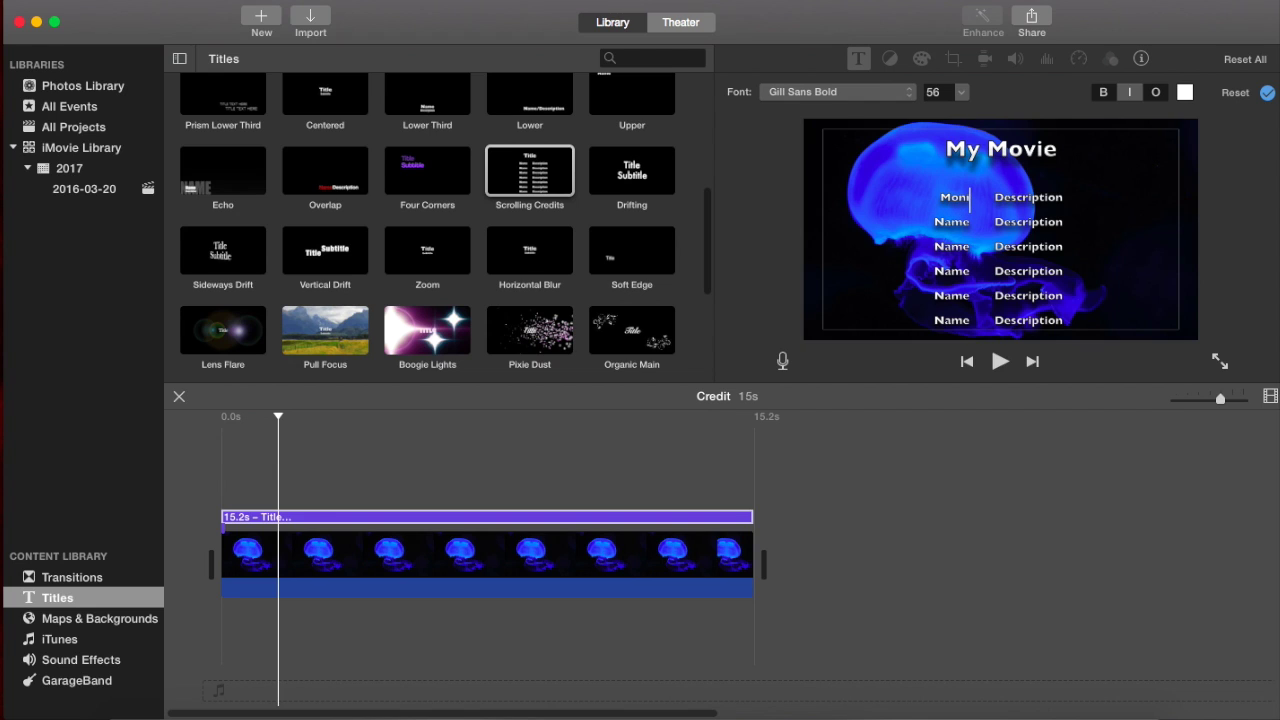
{"action": "type", "text": "ique"}
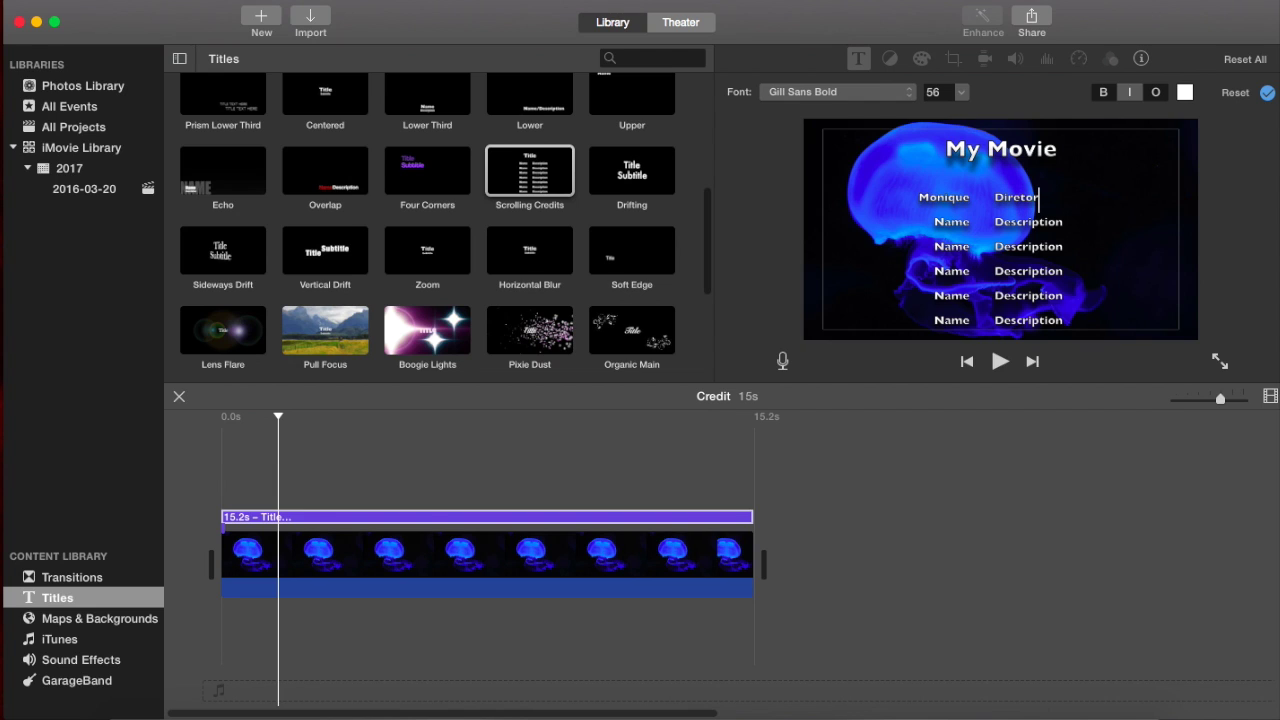
{"action": "left_click", "coordinate": [1018, 205]}
{"action": "key", "text": "BackSpace"}
{"action": "type", "text": "c"}
Deselect the title and play back the credits to check the new first line
{"action": "left_click", "coordinate": [206, 509]}
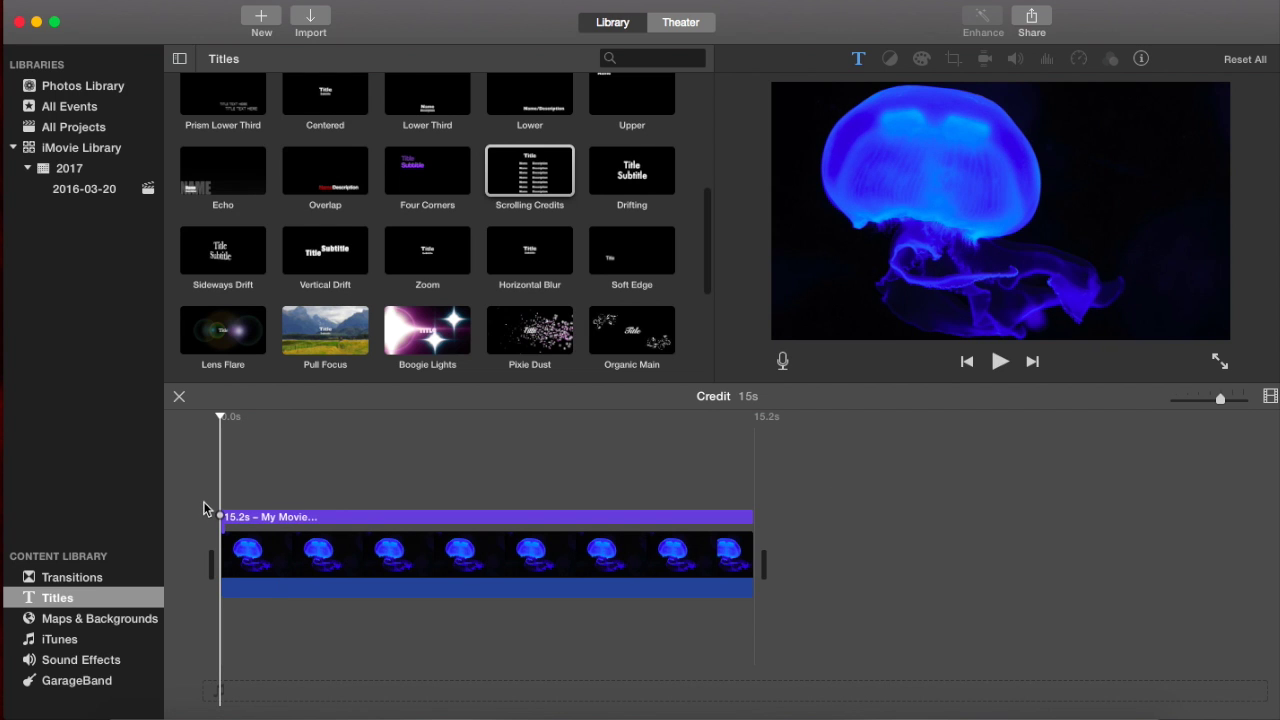
{"action": "key", "text": "space"}
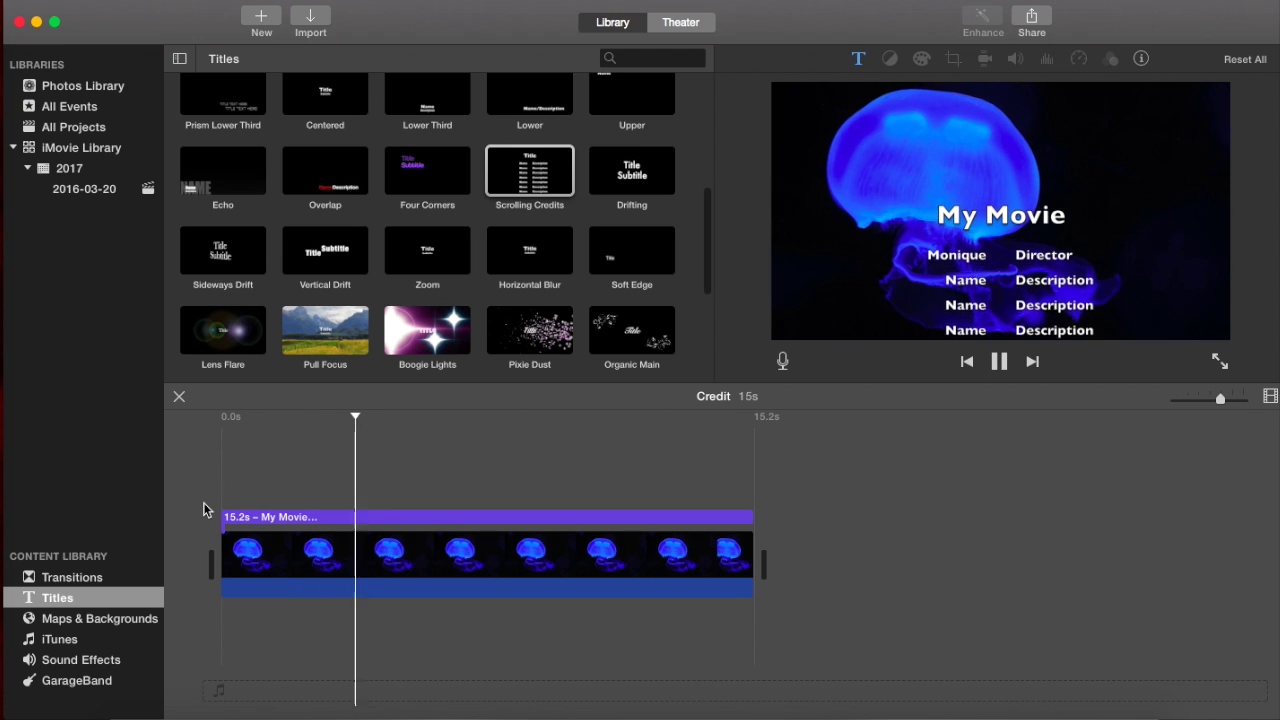
{"action": "key", "text": "space"}
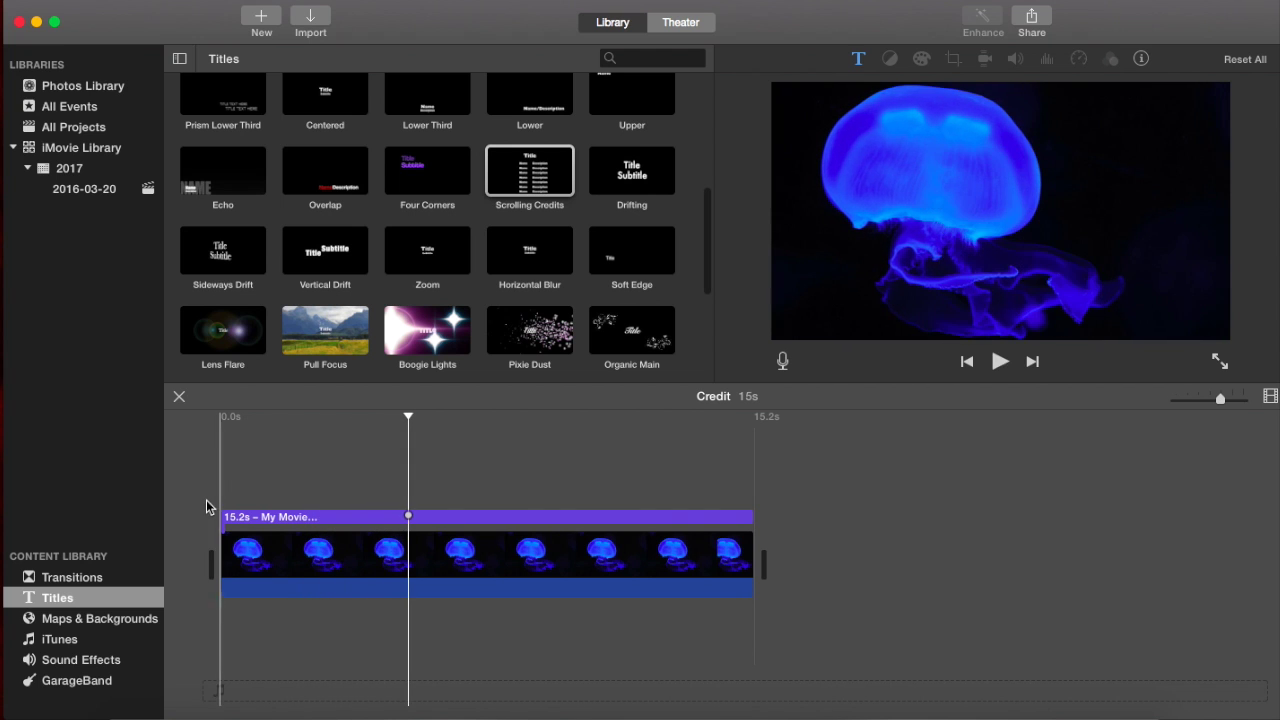
{"action": "double_click", "coordinate": [310, 520]}
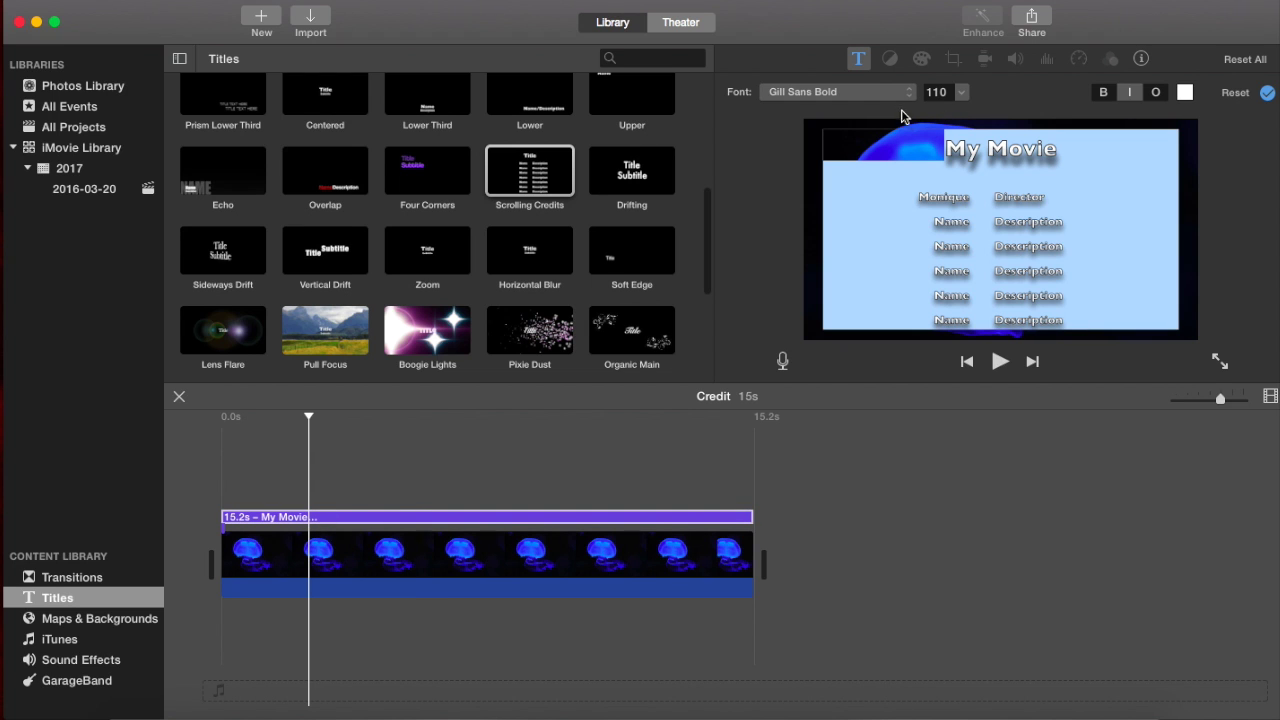
Try Chalkduster, then set the credits font to Helvetica Neue
{"action": "left_click", "coordinate": [903, 95]}
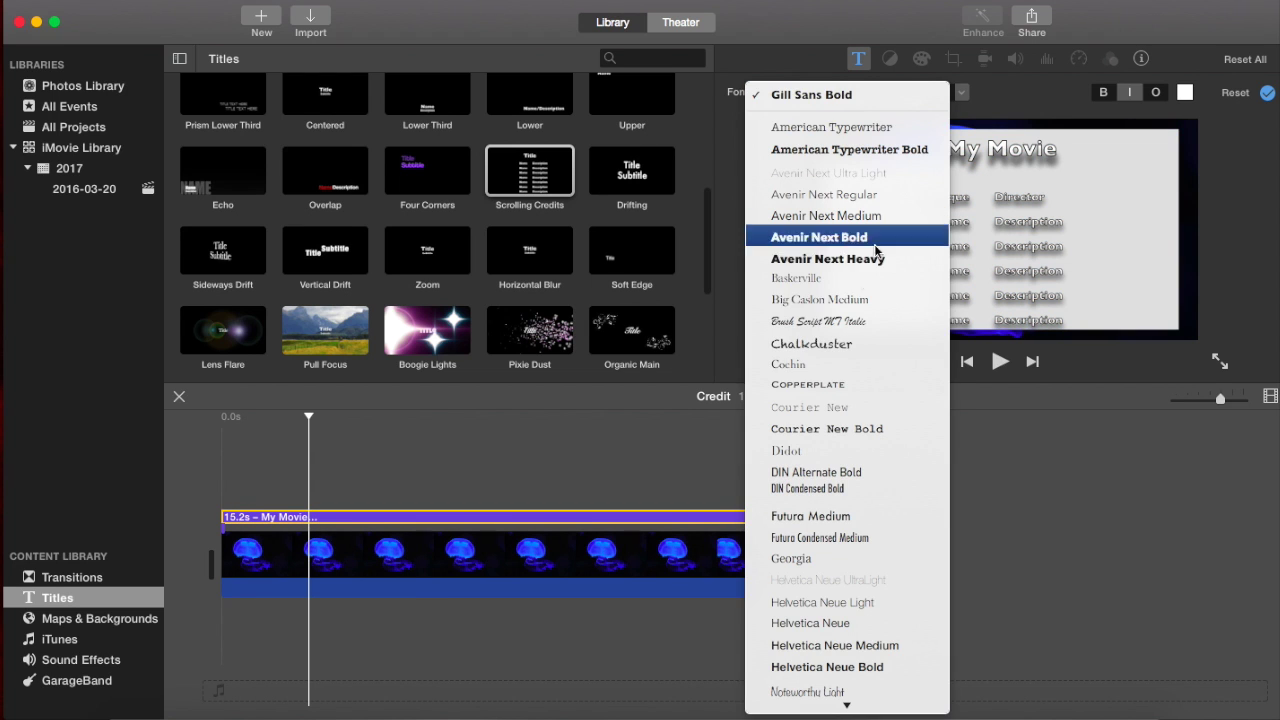
{"action": "scroll", "coordinate": [866, 600], "scroll_direction": "down", "scroll_amount": 5}
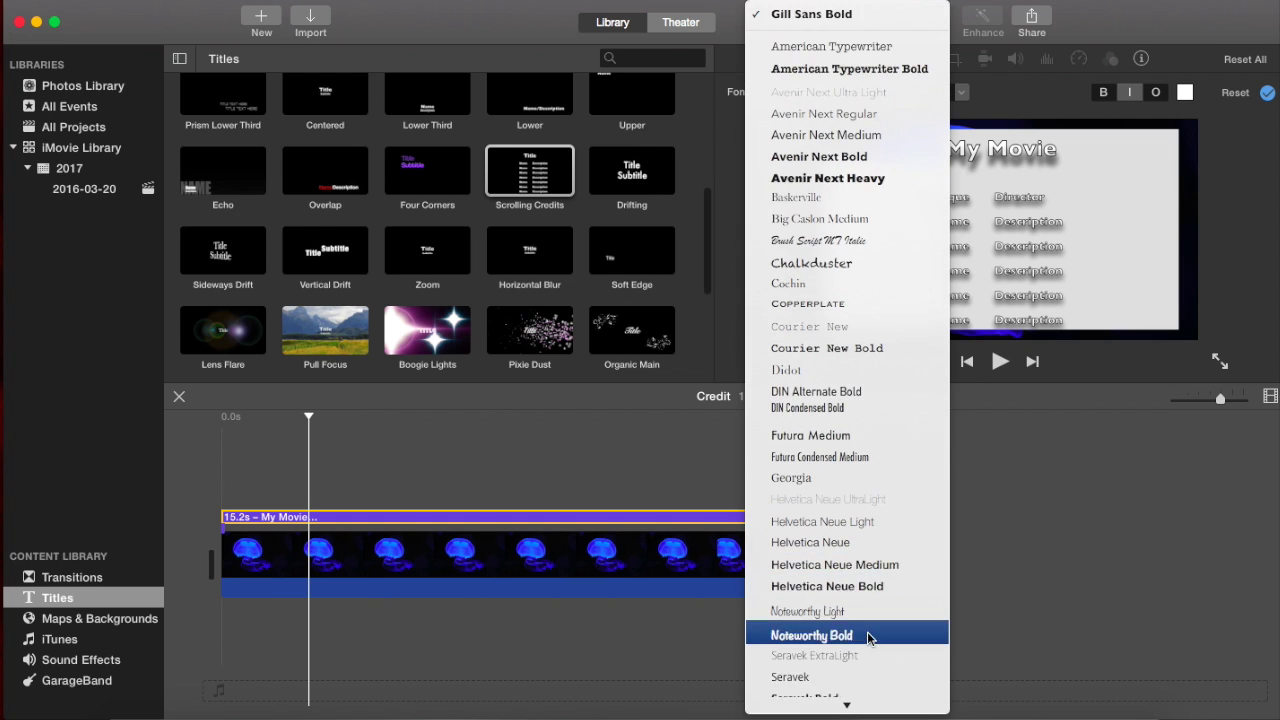
{"action": "scroll", "coordinate": [862, 595], "scroll_direction": "up", "scroll_amount": 3}
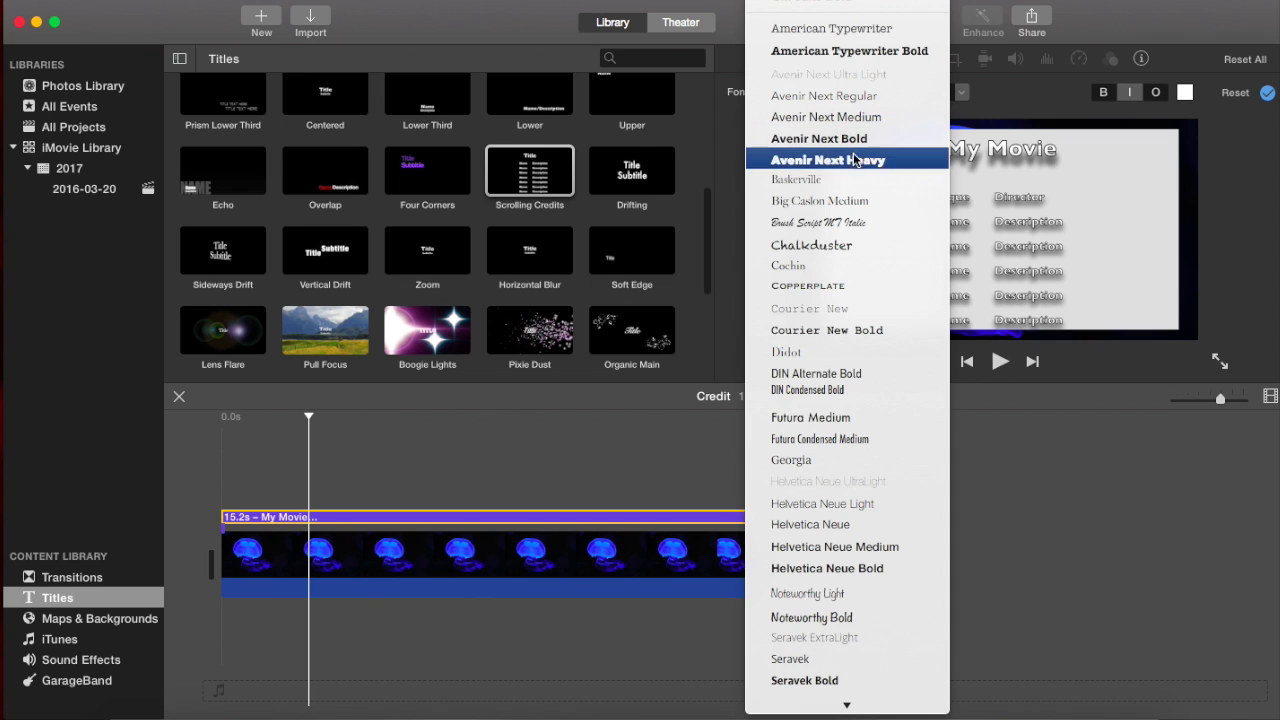
{"action": "left_click", "coordinate": [866, 246]}
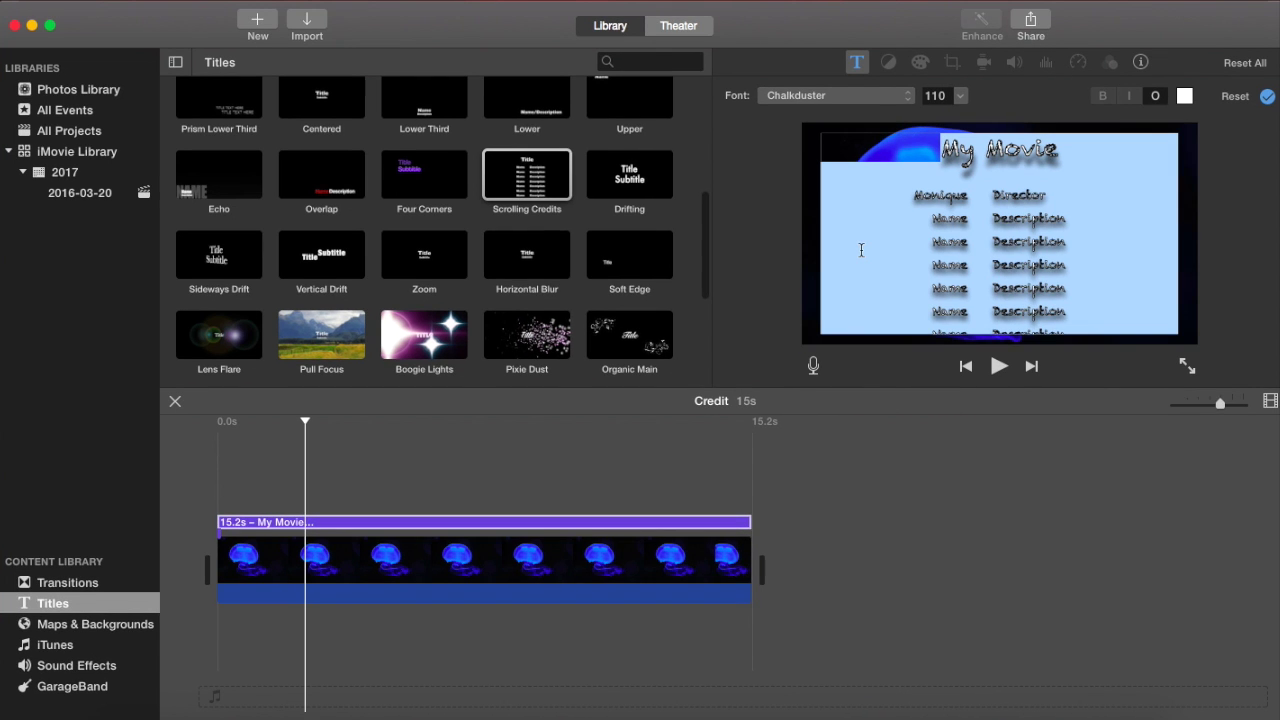
{"action": "left_click", "coordinate": [874, 95]}
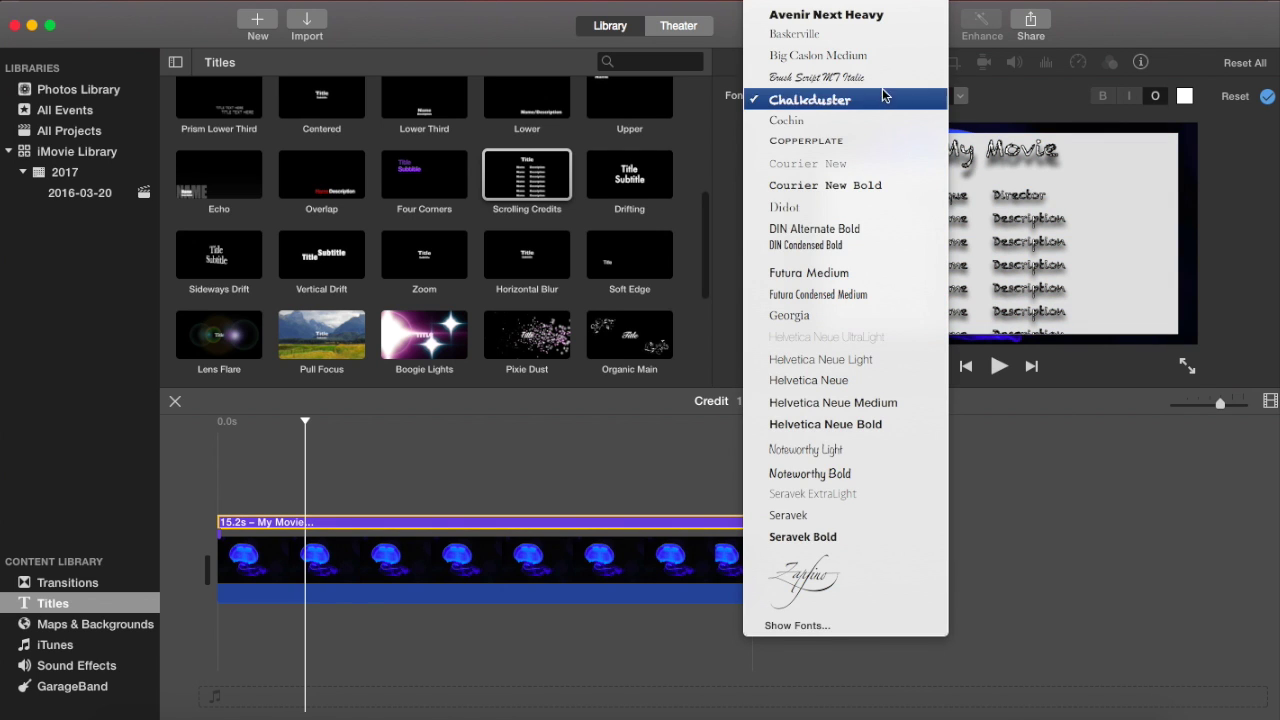
{"action": "left_click", "coordinate": [895, 380]}
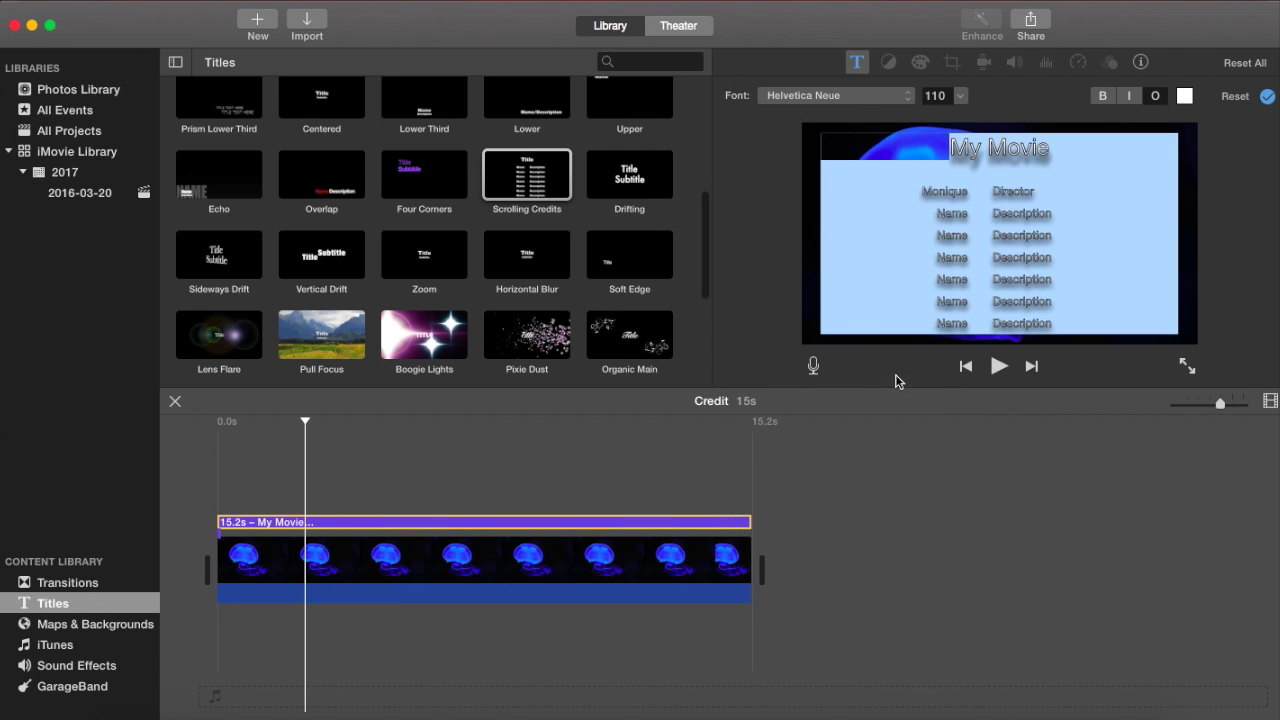
{"action": "left_click", "coordinate": [1216, 206]}
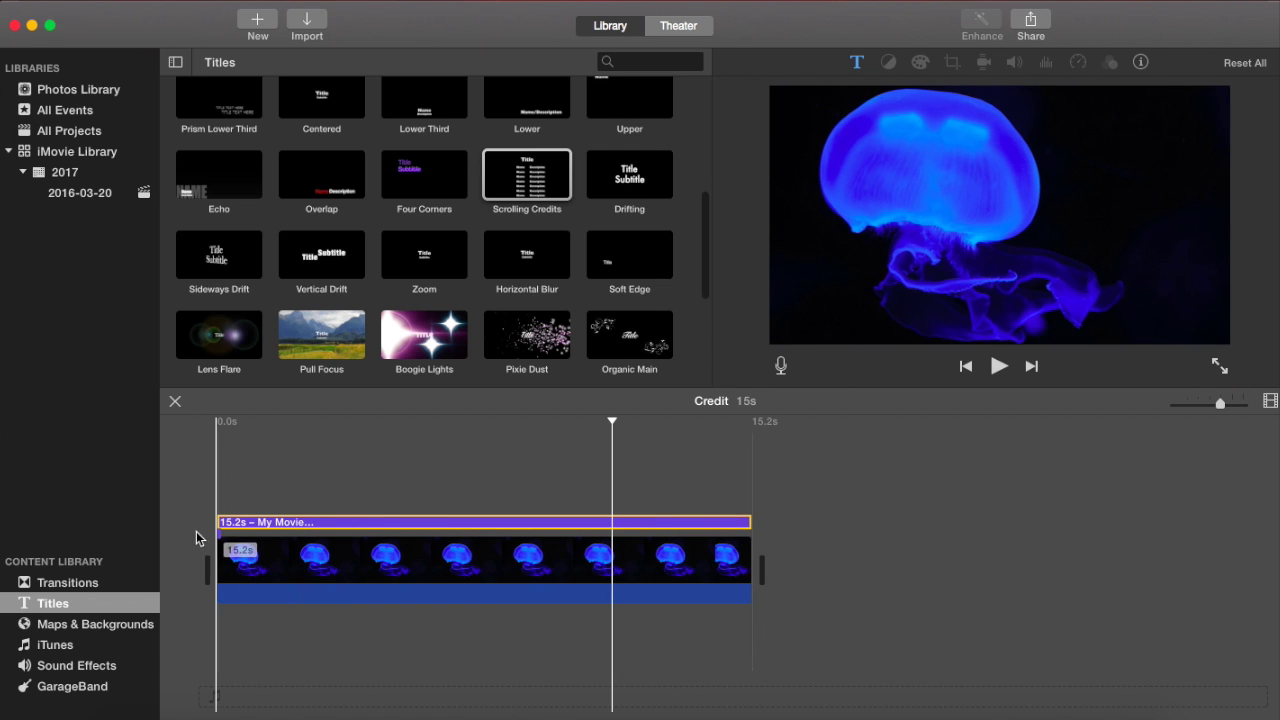
{"action": "key", "text": "backslash"}
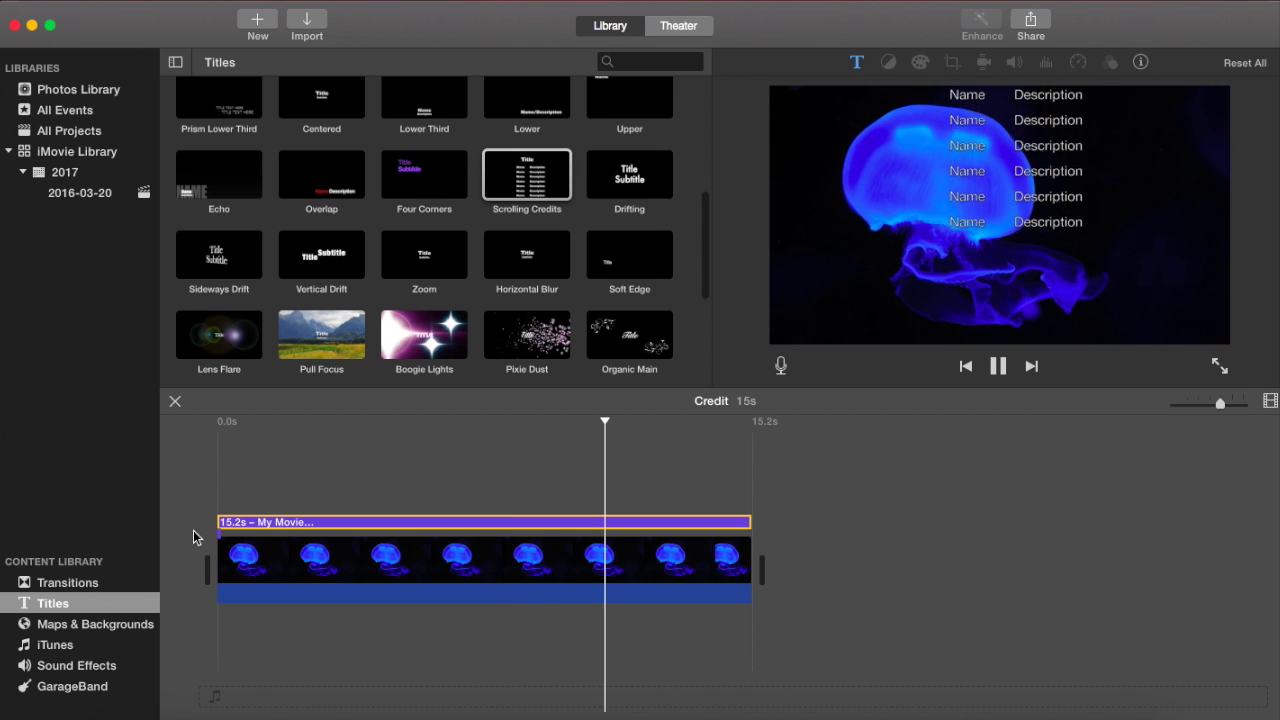
{"action": "left_click", "coordinate": [300, 465]}
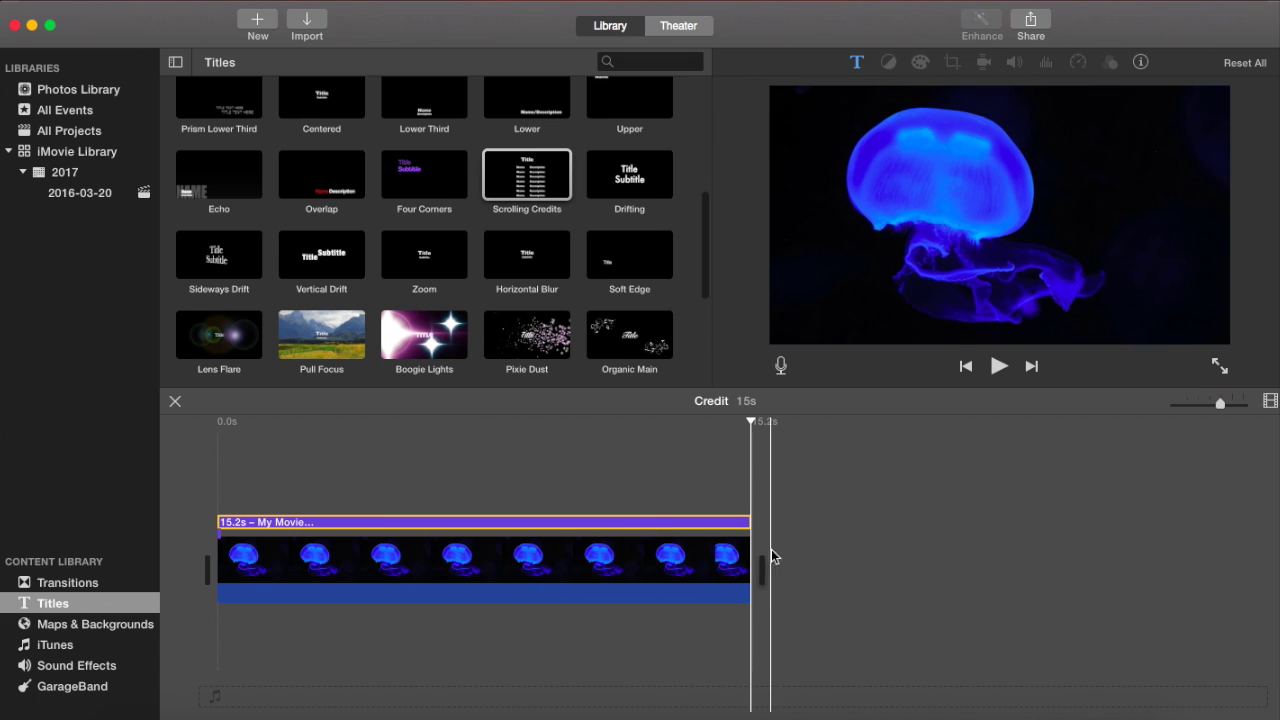
Find the Sanskrit sound effect by searching 'san' and place it under the jellyfish clip
{"action": "left_click", "coordinate": [83, 667]}
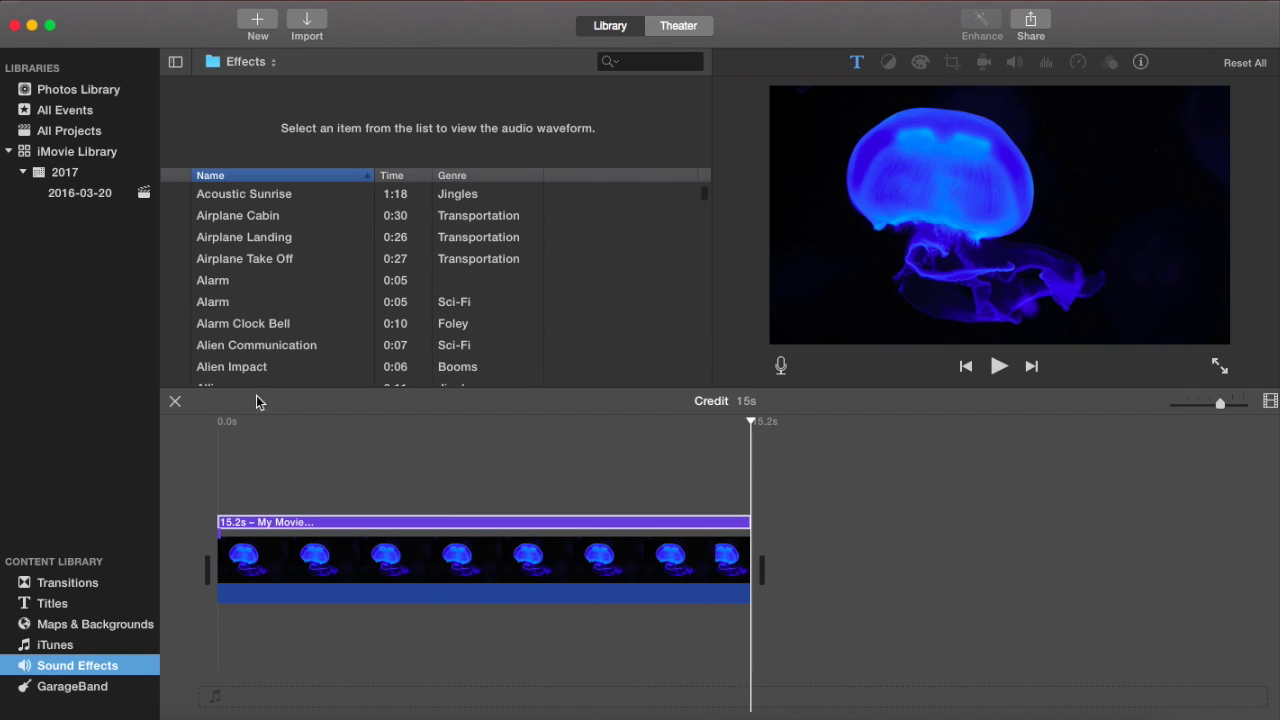
{"action": "type", "text": "san"}
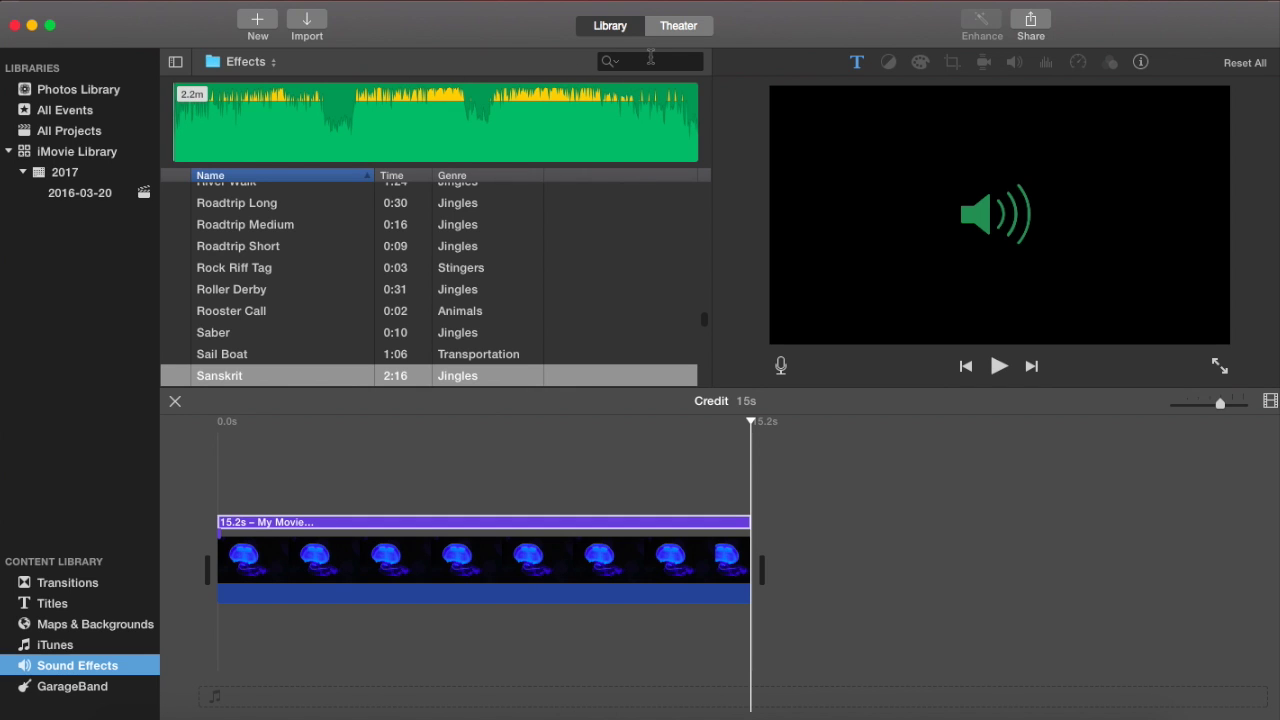
{"action": "scroll", "coordinate": [210, 310], "scroll_direction": "down", "scroll_amount": 3}
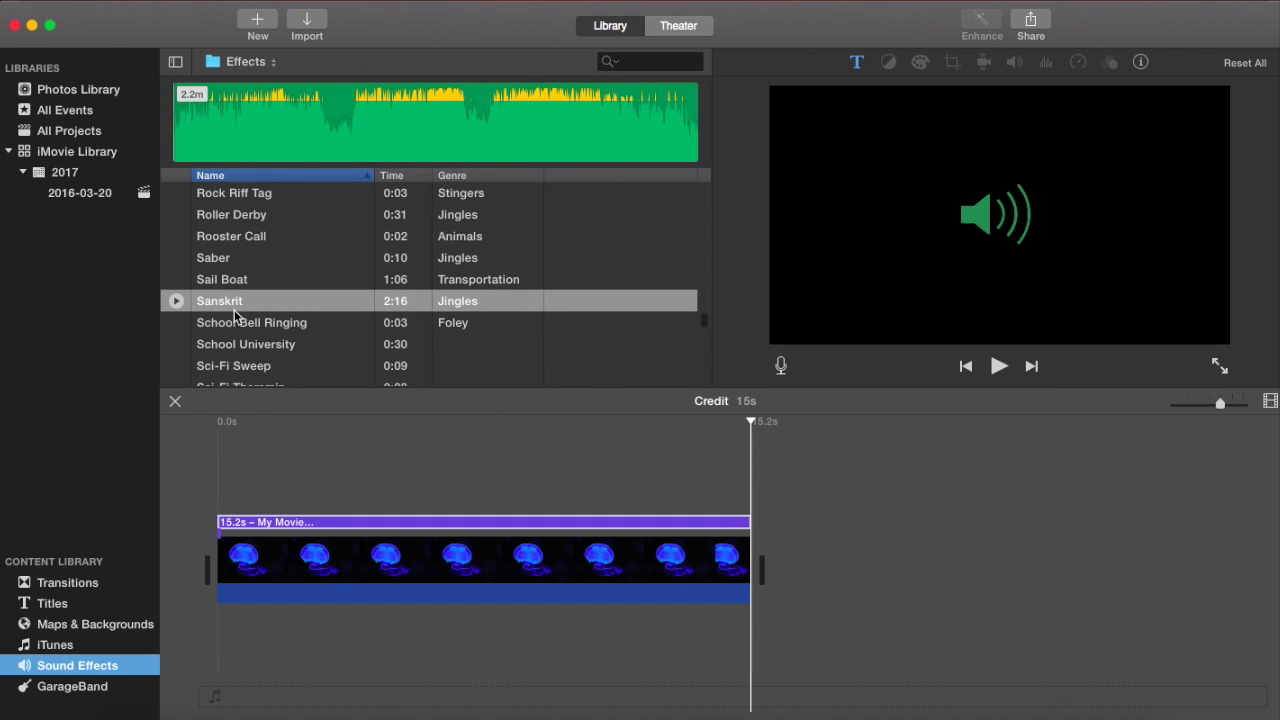
{"action": "scroll", "coordinate": [235, 315], "scroll_direction": "up", "scroll_amount": 1}
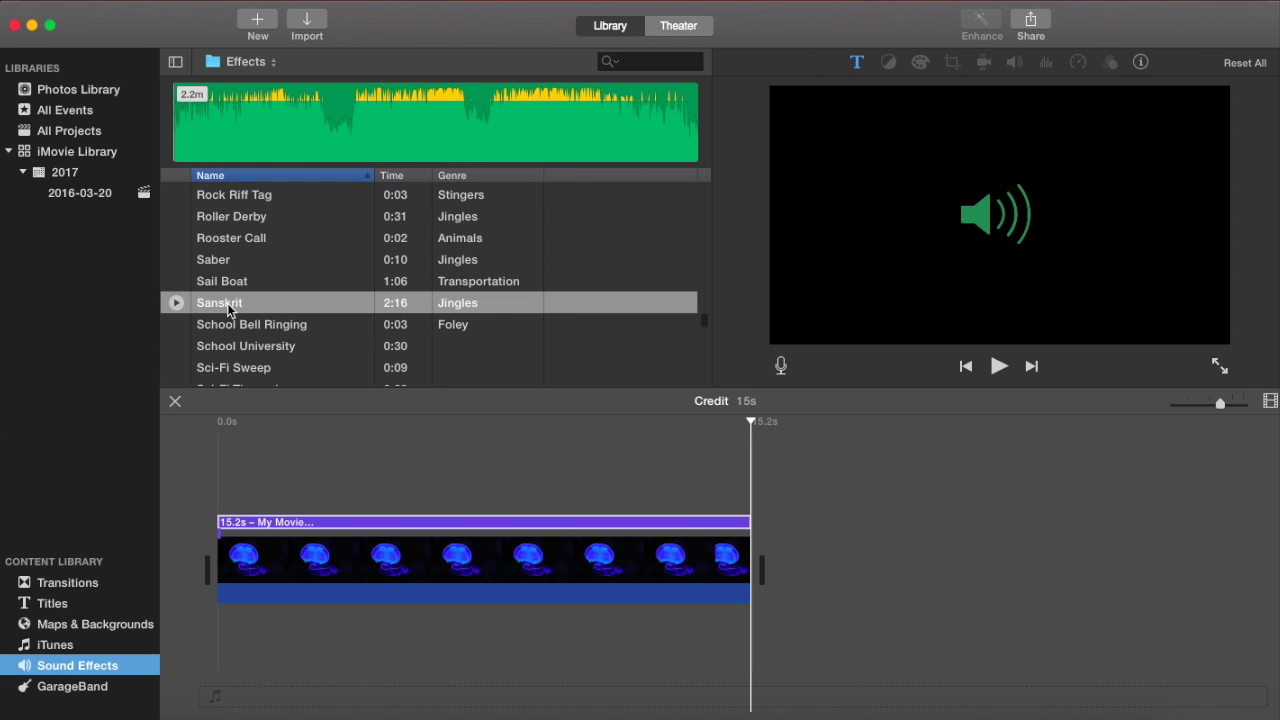
{"action": "left_click_drag", "start_coordinate": [229, 330], "coordinate": [216, 645]}
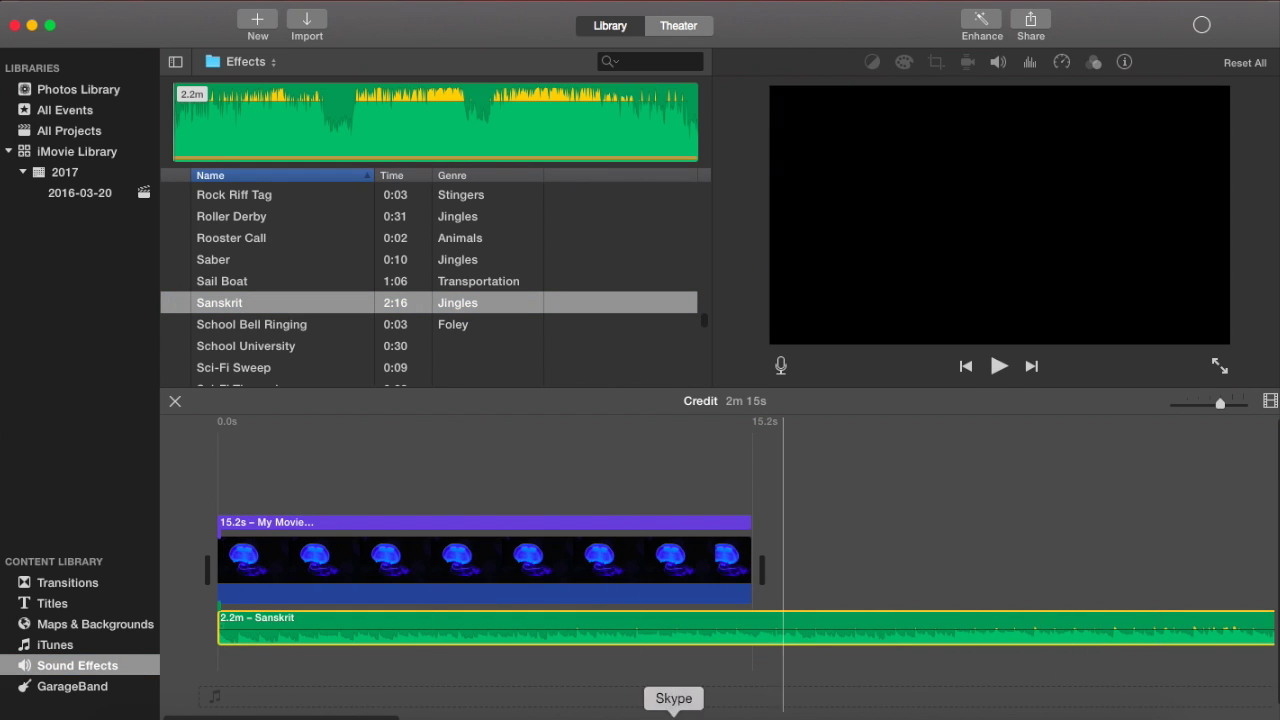
Split the Sanskrit audio at 15.2s and delete the leftover part
{"action": "left_click_drag", "start_coordinate": [367, 716], "coordinate": [437, 711]}
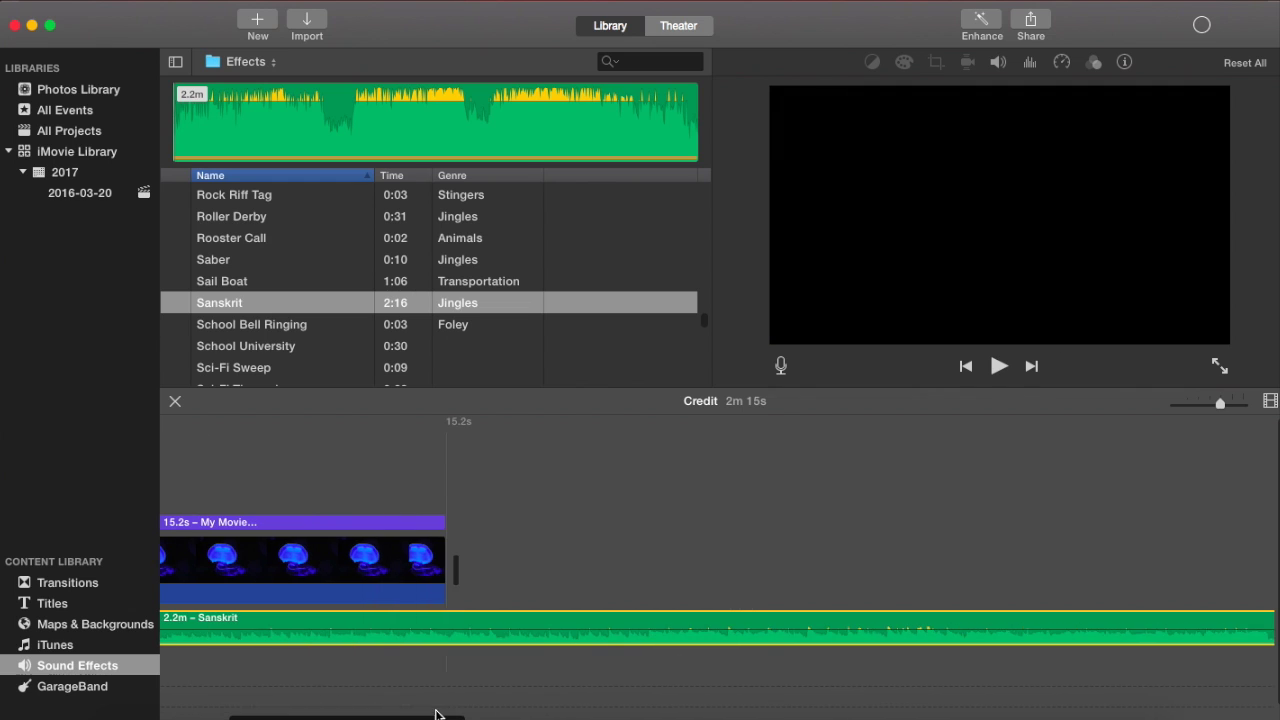
{"action": "right_click", "coordinate": [463, 627]}
{"action": "left_click", "coordinate": [500, 558]}
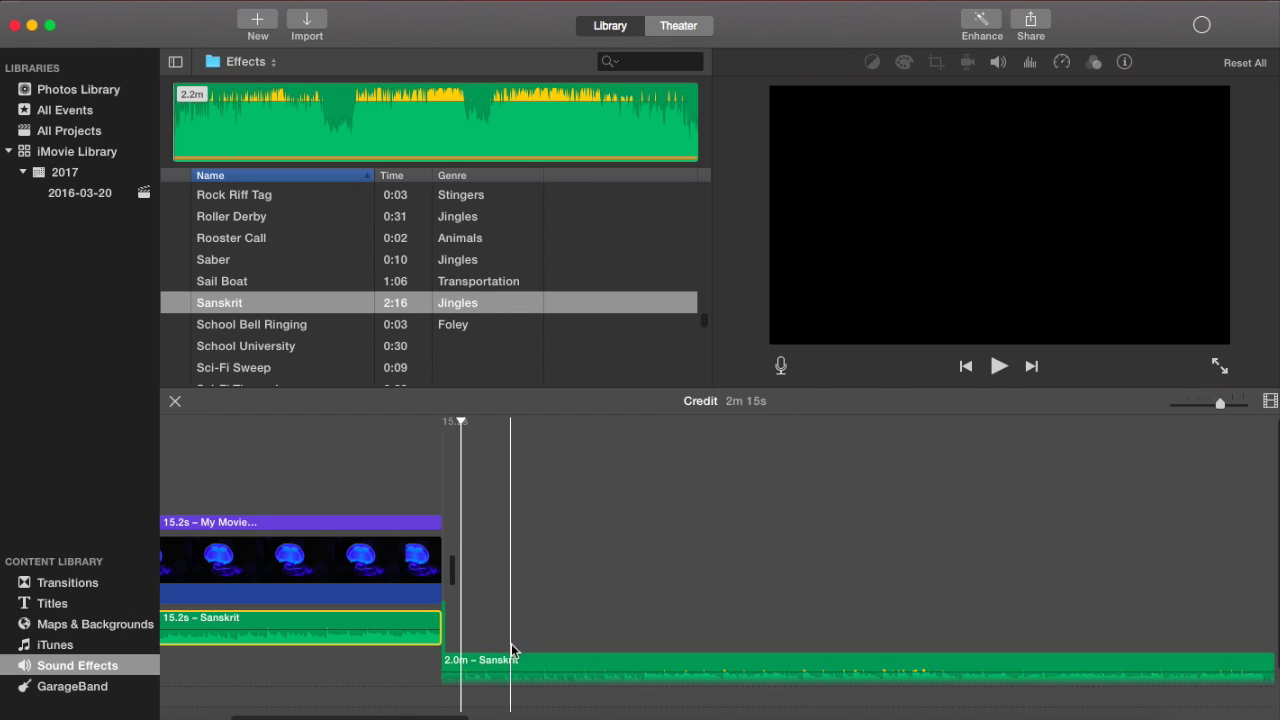
{"action": "left_click", "coordinate": [576, 665]}
{"action": "key", "text": "Delete"}
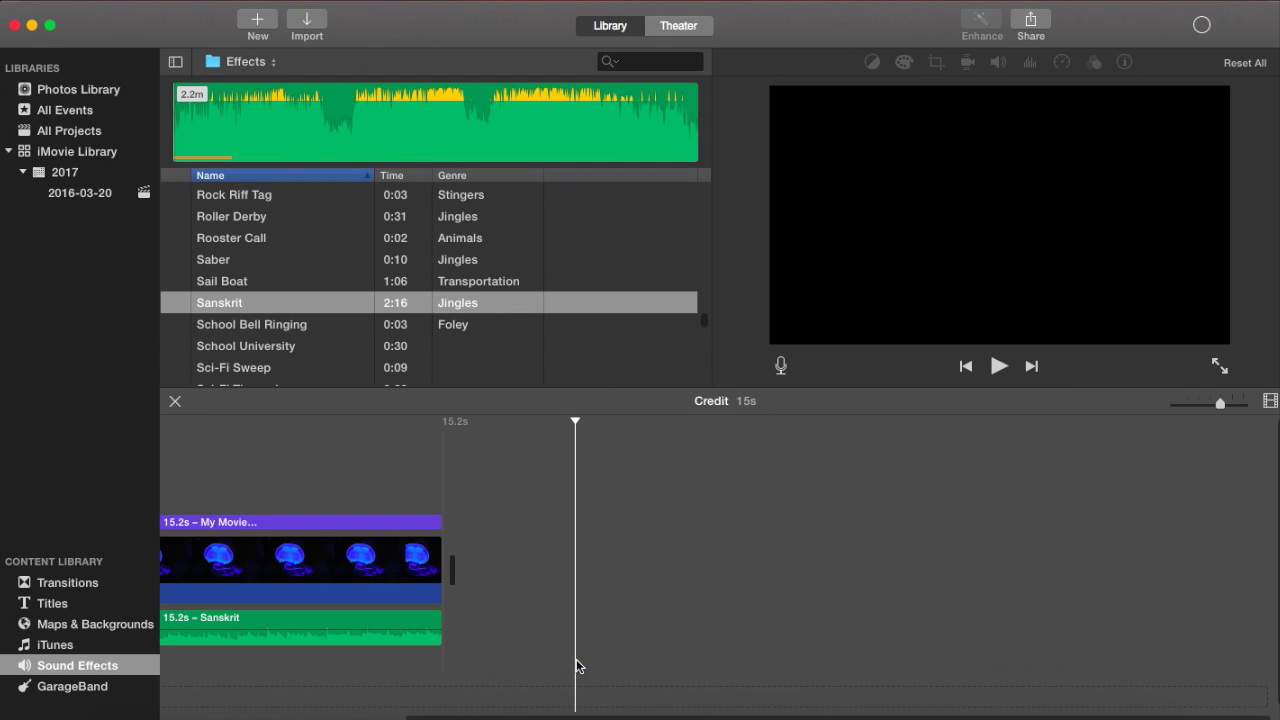
{"action": "scroll", "coordinate": [565, 717], "scroll_direction": "left", "scroll_amount": 10}
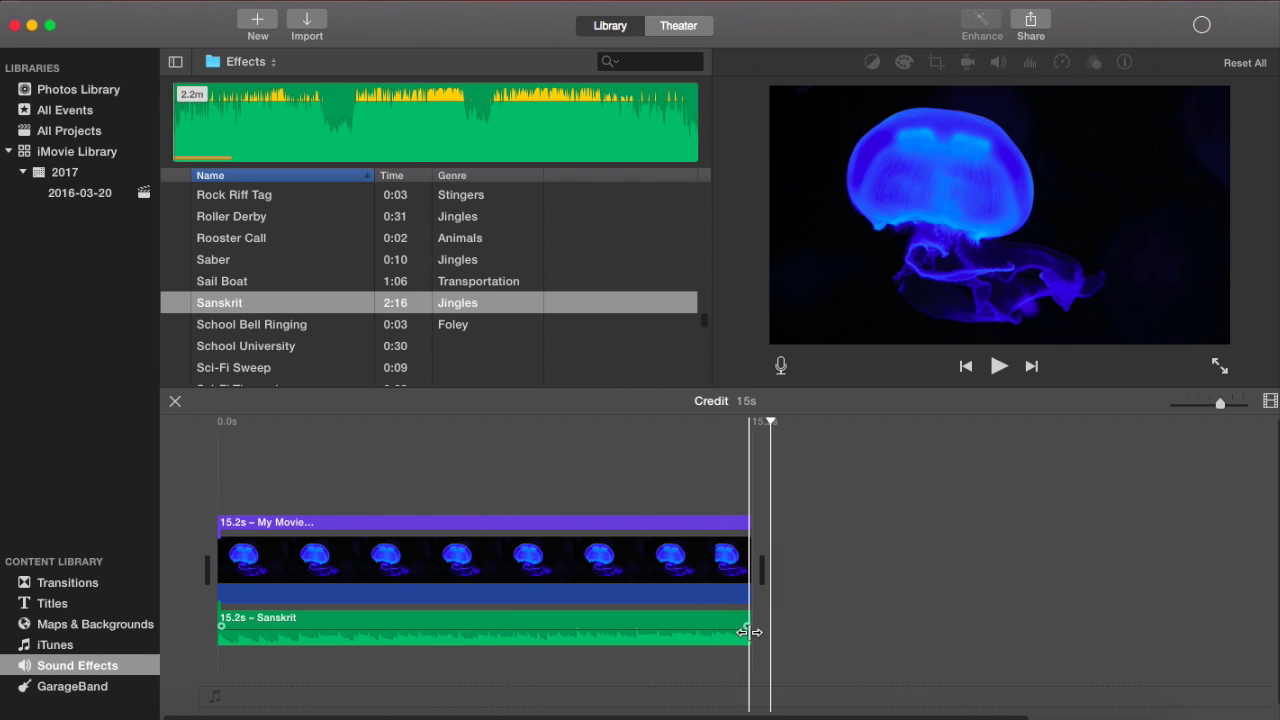
Add a fade-out at the end and a short fade-in at the start of the Sanskrit audio
{"action": "left_click_drag", "start_coordinate": [726, 631], "coordinate": [726, 631]}
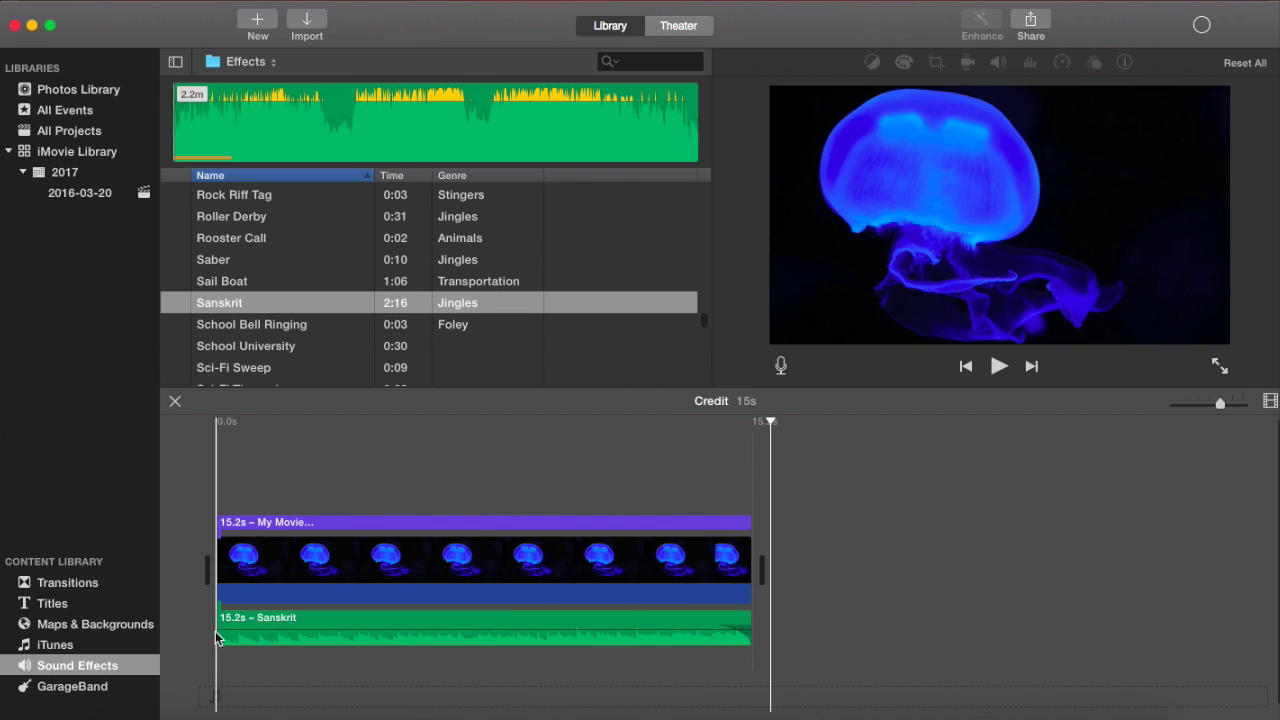
{"action": "left_click_drag", "start_coordinate": [221, 628], "coordinate": [256, 627]}
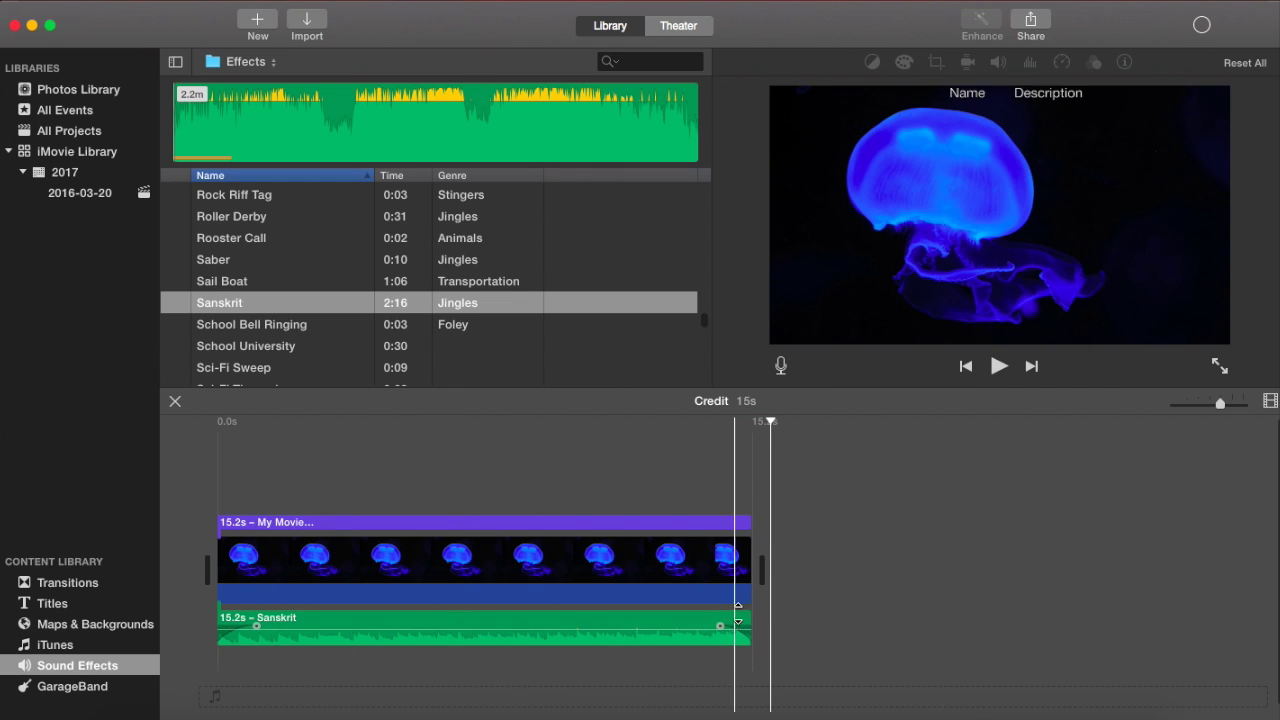
Move the playhead back to 0.0s at the project's start
{"action": "left_click", "coordinate": [175, 517]}
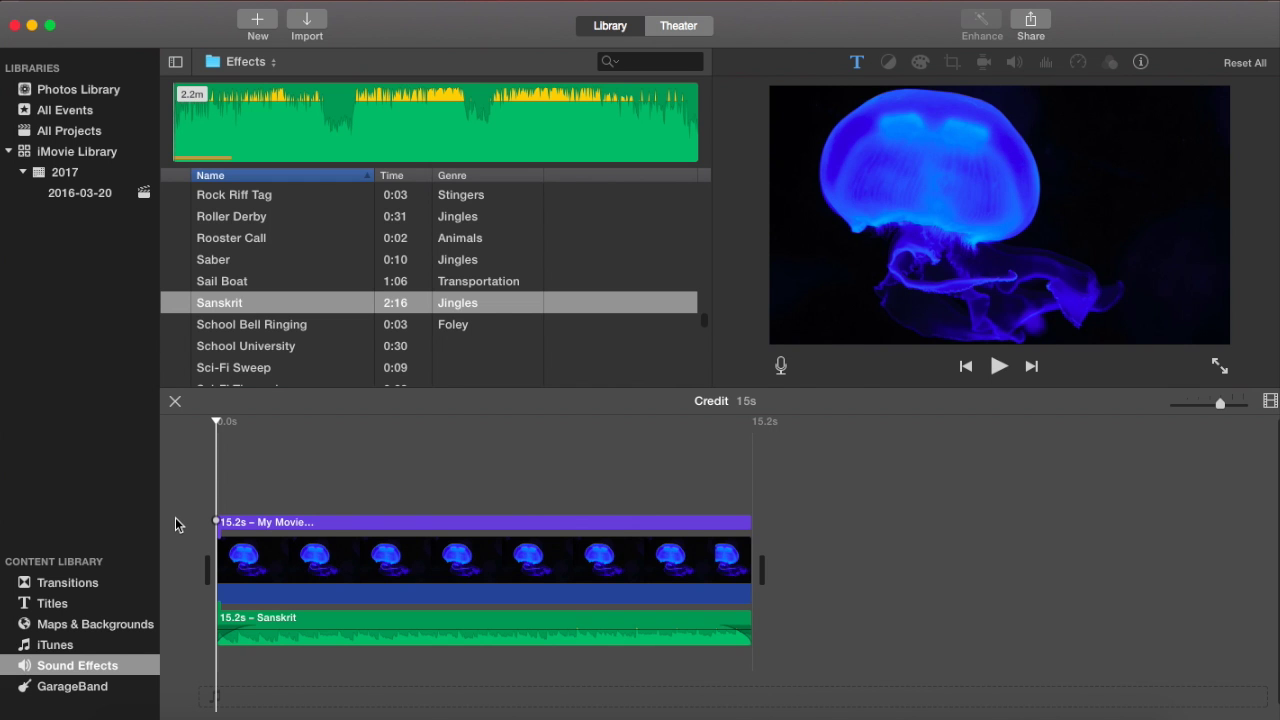